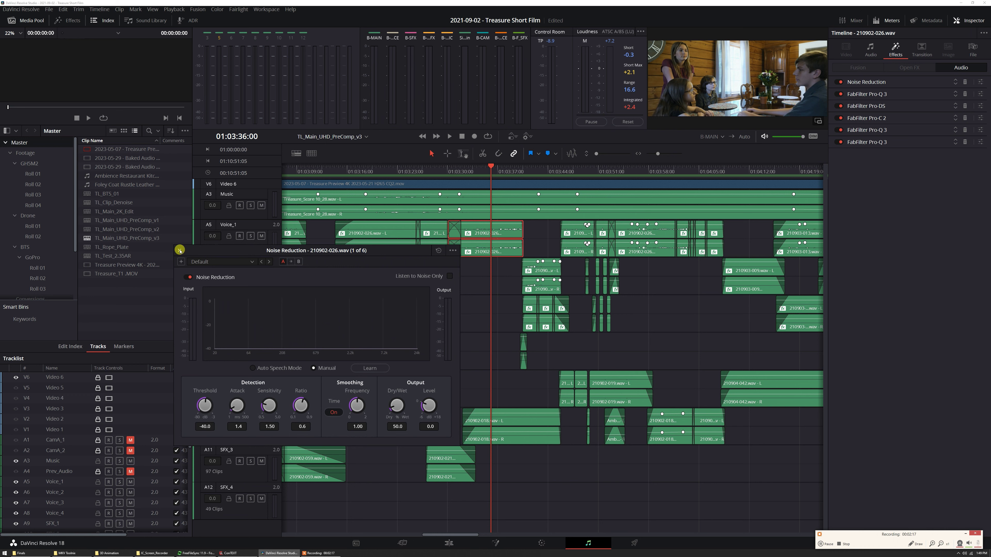
Step: Close the Noise Reduction window and inspect the first FabFilter Pro-Q 3 low-cut curve on 210902-026.wav, including at full-screen size
left_click(180, 251)
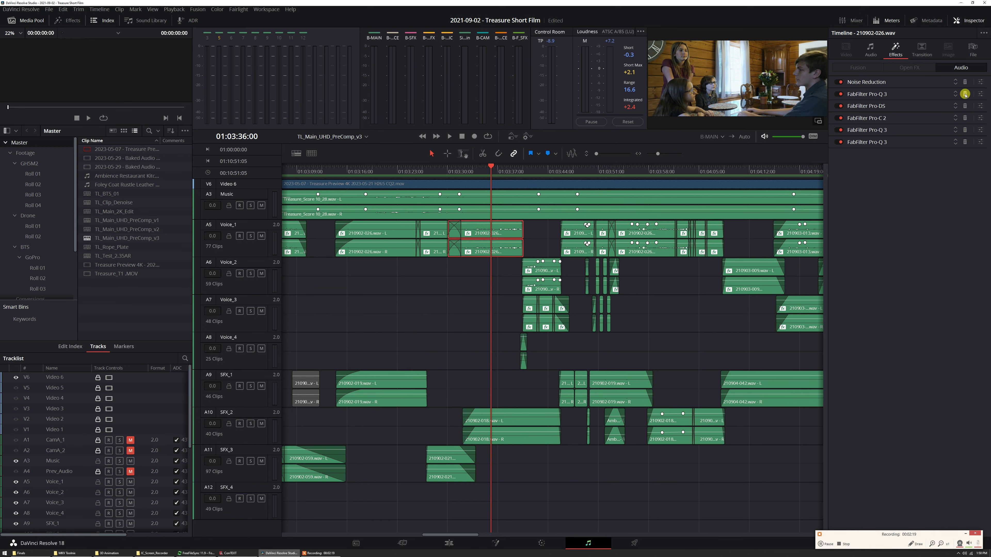
left_click(981, 95)
left_click_drag(448, 140, 263, 230)
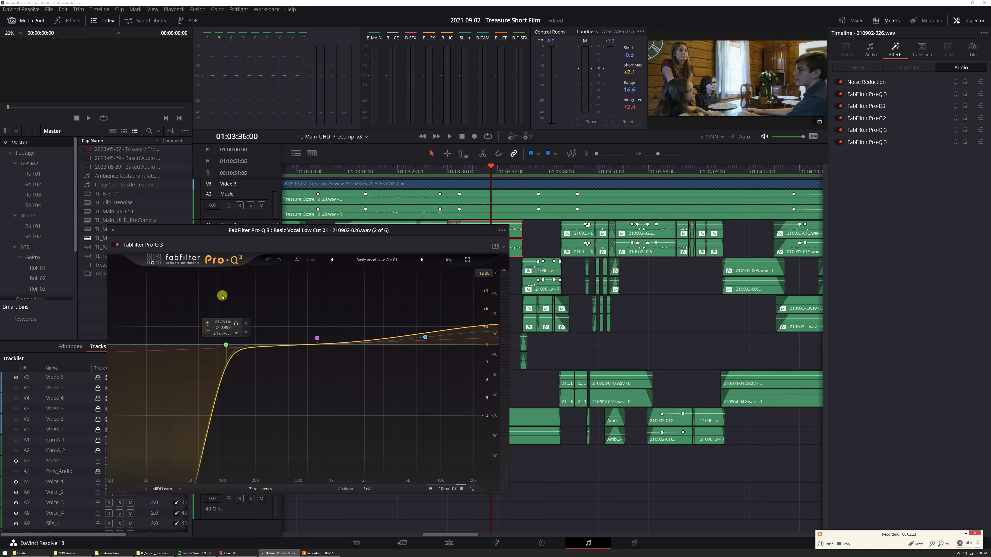
left_click(466, 262)
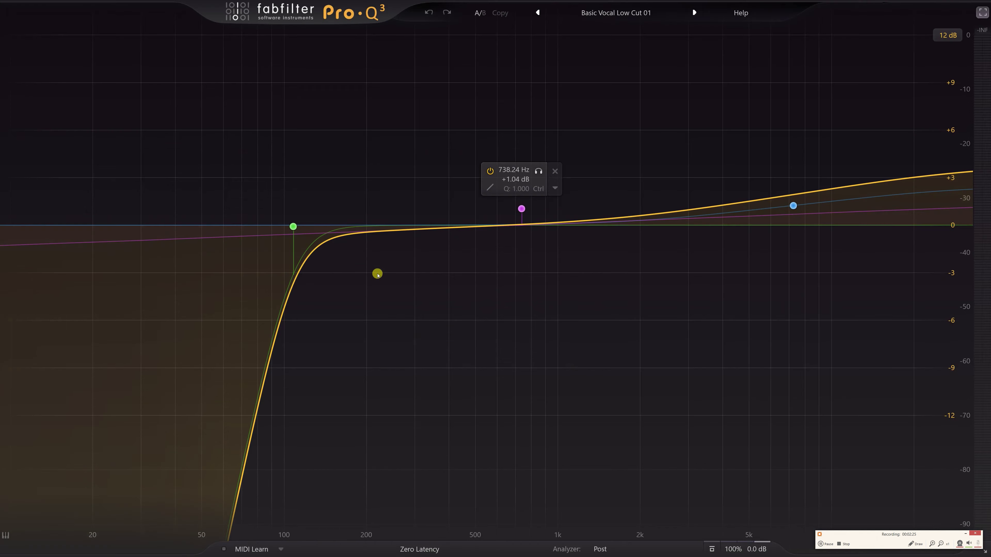
left_click(982, 13)
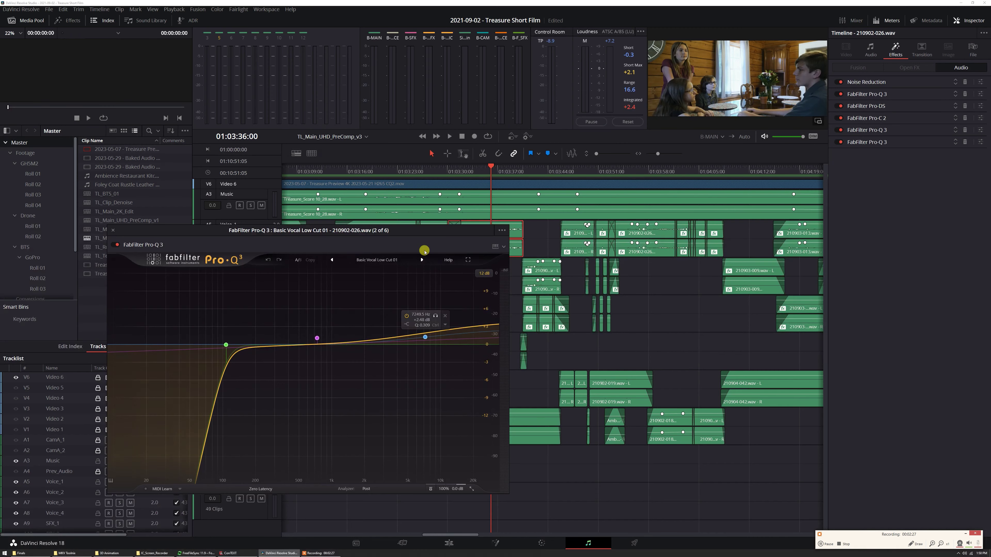
left_click_drag(419, 230, 345, 244)
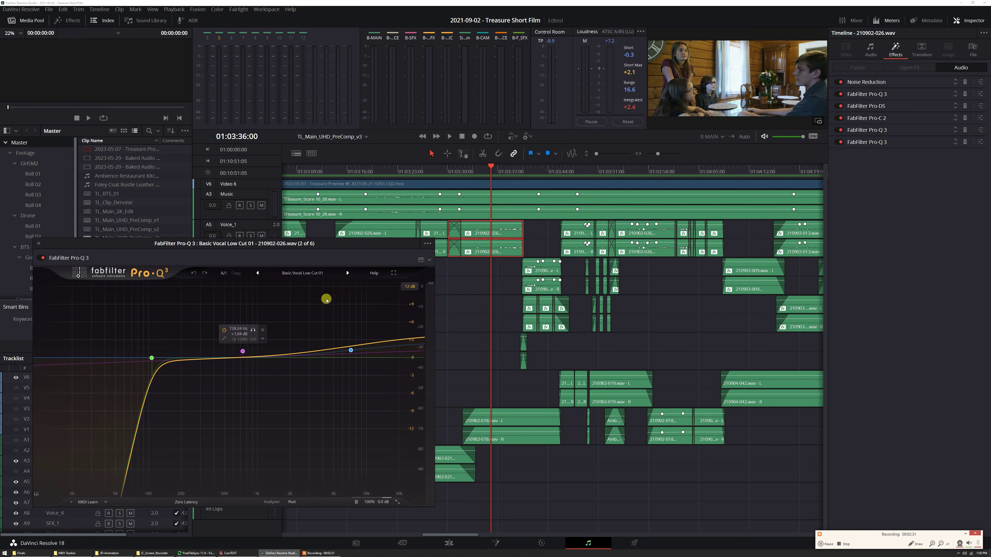
left_click(38, 245)
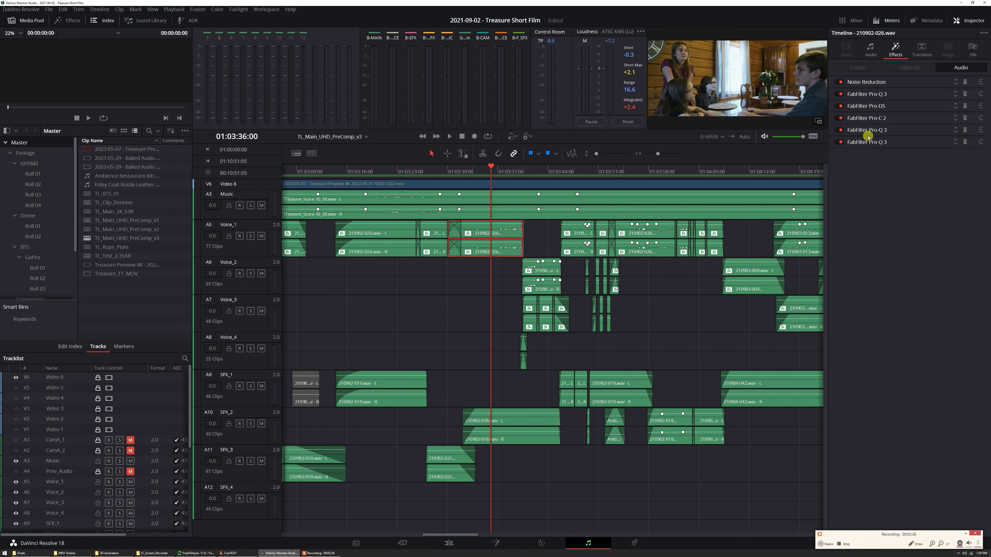
Step: Review the FabFilter Pro-DS de-esser settings on the 210902-026.wav clip and close its window
left_click(980, 106)
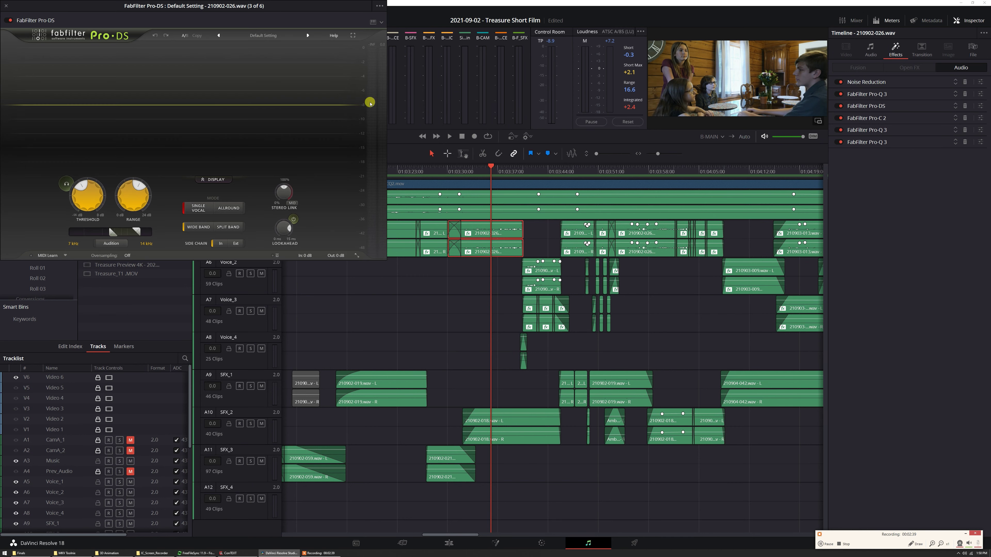
left_click_drag(264, 13, 363, 242)
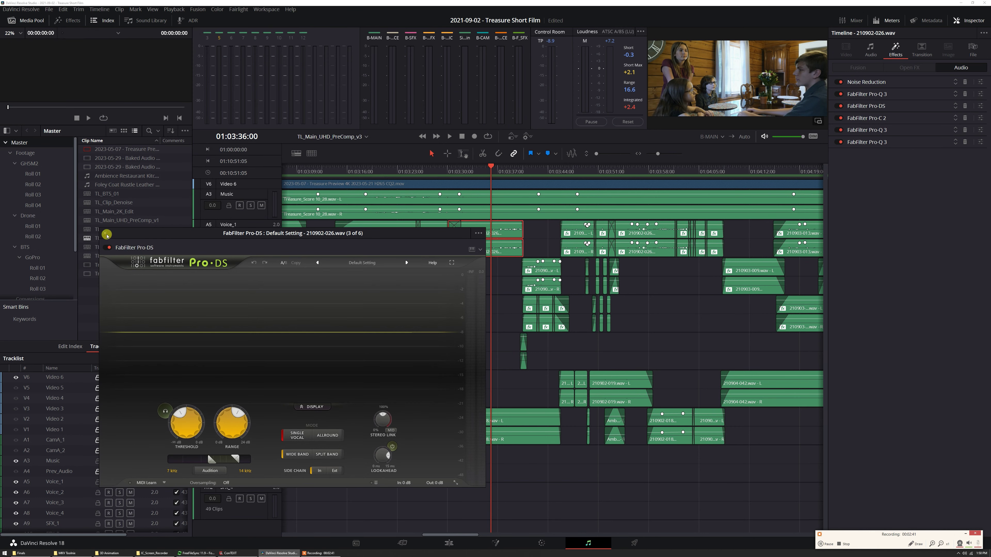
left_click(107, 234)
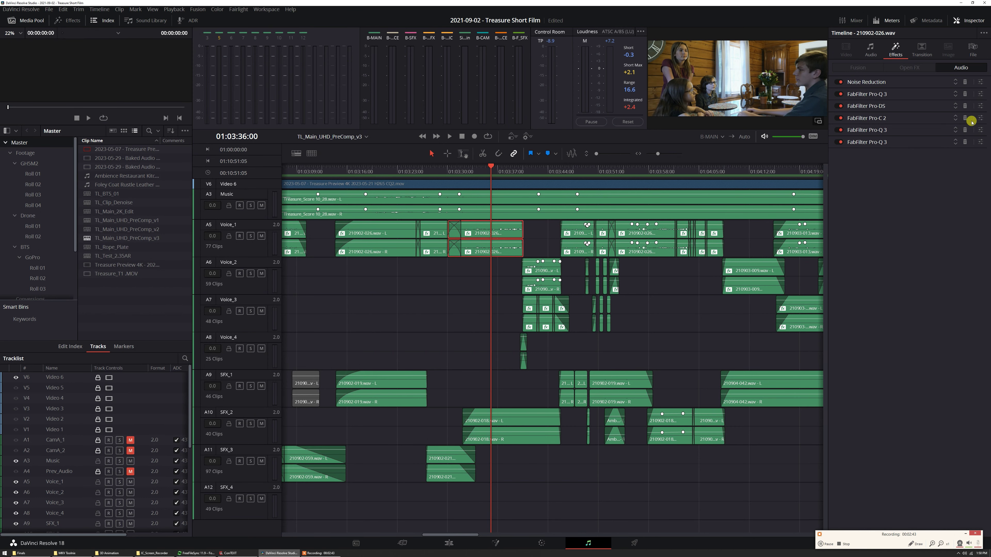
Step: Review the FabFilter Pro-C 2 compressor settings on the 210902-026.wav clip and close its window
left_click(980, 118)
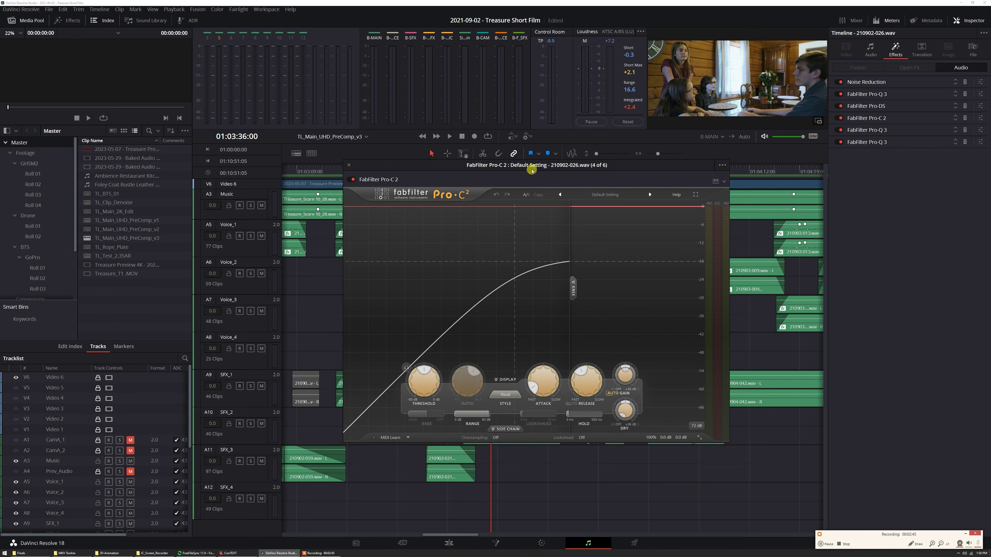
left_click_drag(532, 170, 381, 216)
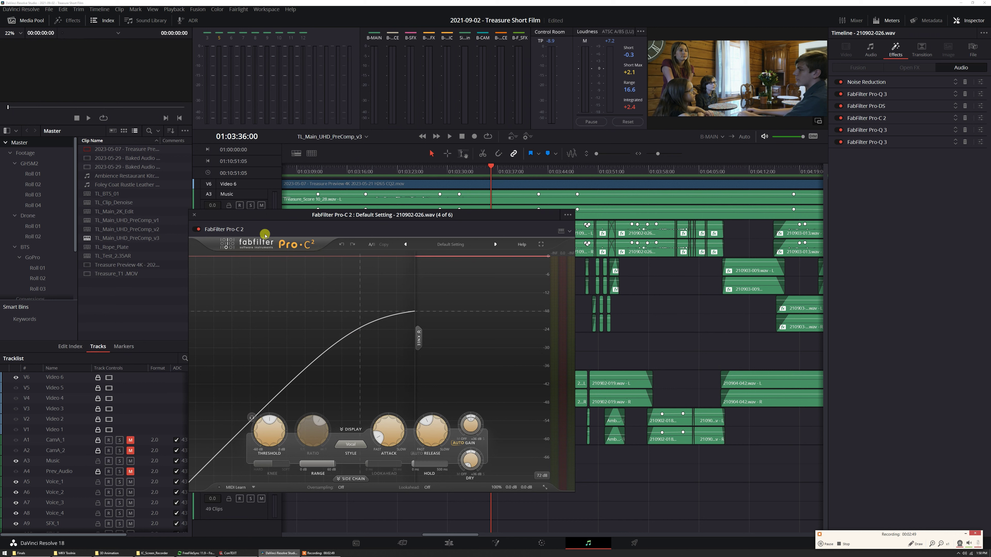
left_click(195, 217)
Step: Audition 210902-026.wav from 01:03:33:03 with its second FabFilter Pro-Q 3 enabled and bypassed, leaving the equalizer enabled and its window closed
left_click(980, 130)
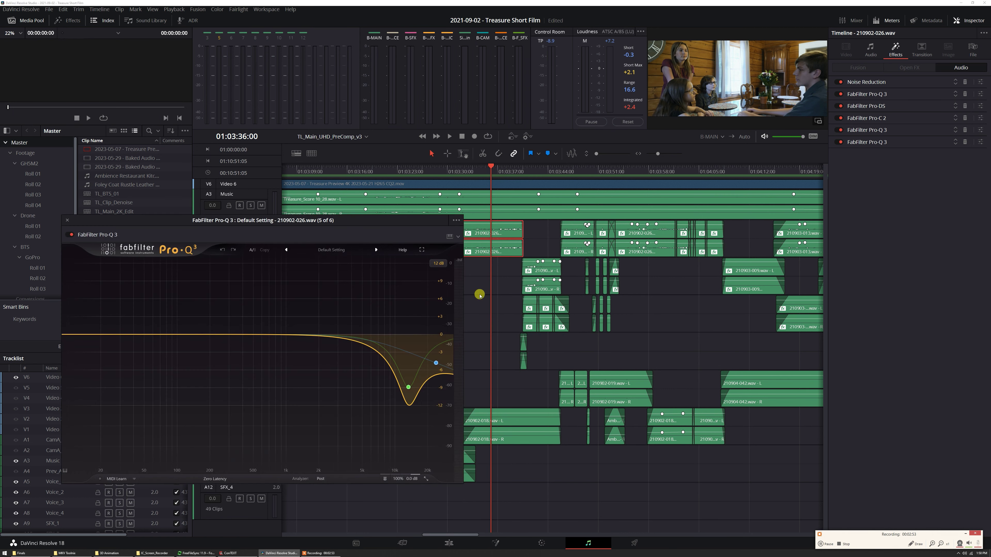
left_click_drag(347, 221, 303, 246)
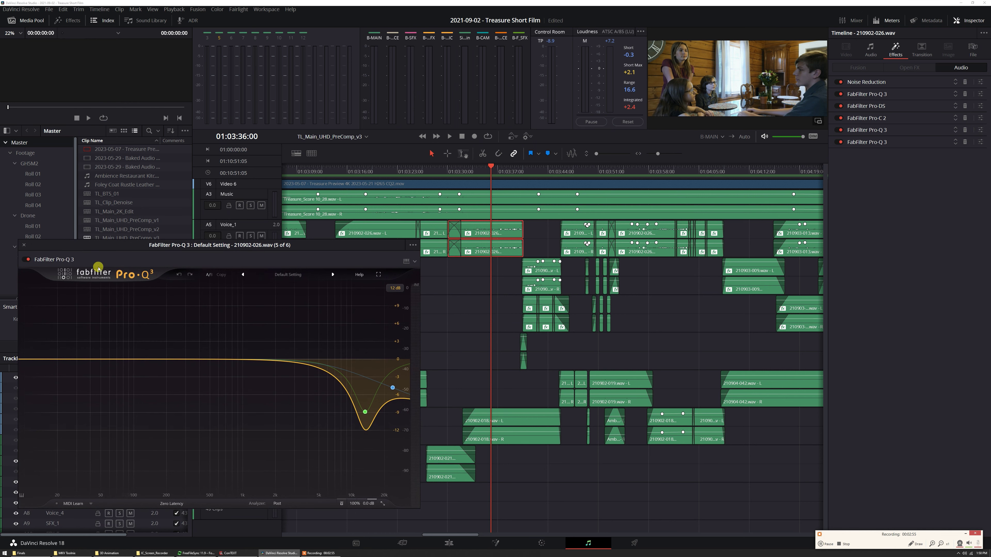
left_click(431, 170)
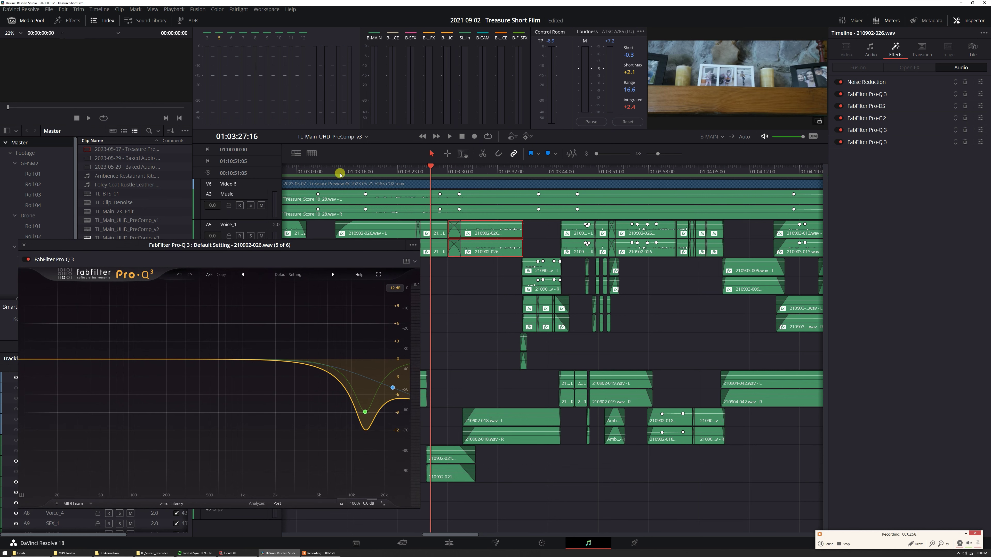
left_click(470, 170)
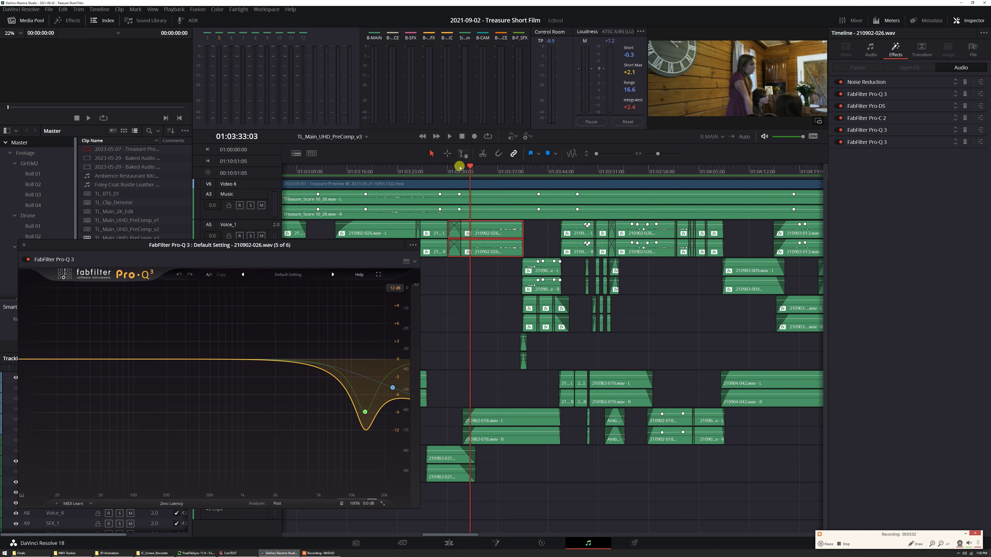
key("space")
left_click(28, 260)
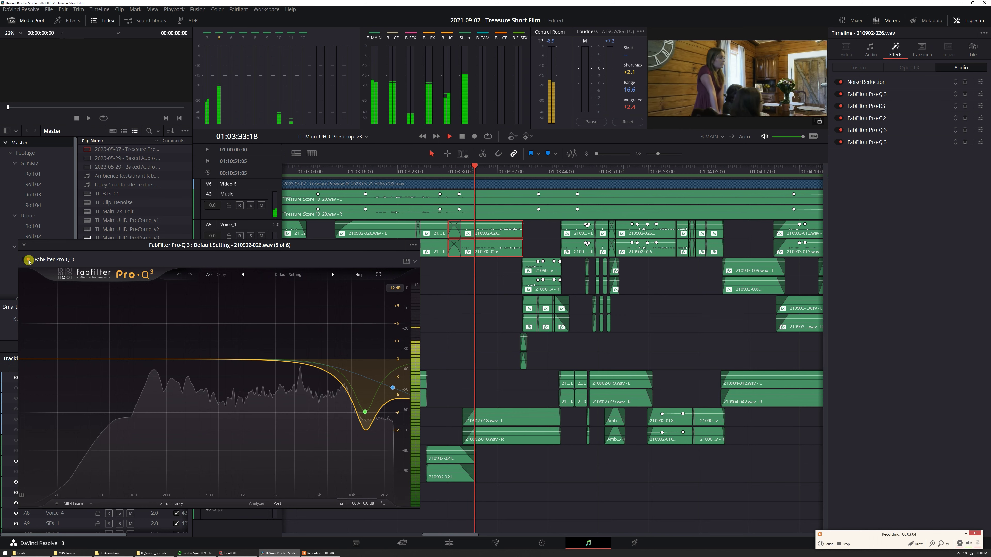
key("space")
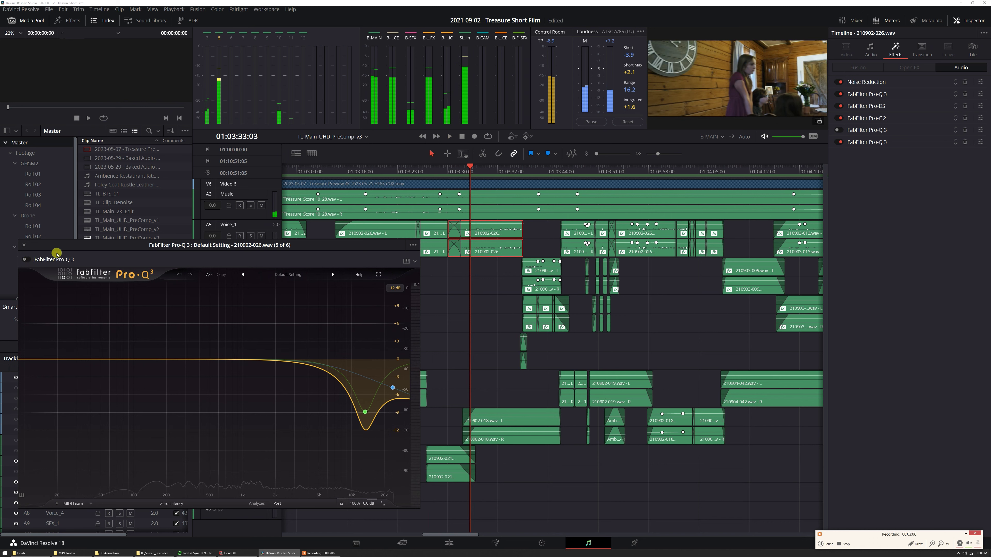
left_click(28, 261)
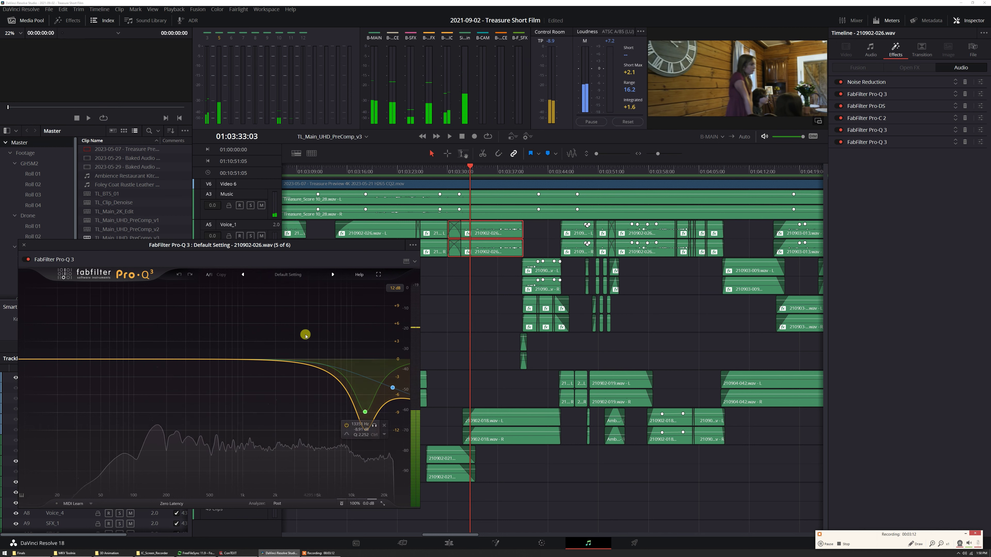
left_click(24, 245)
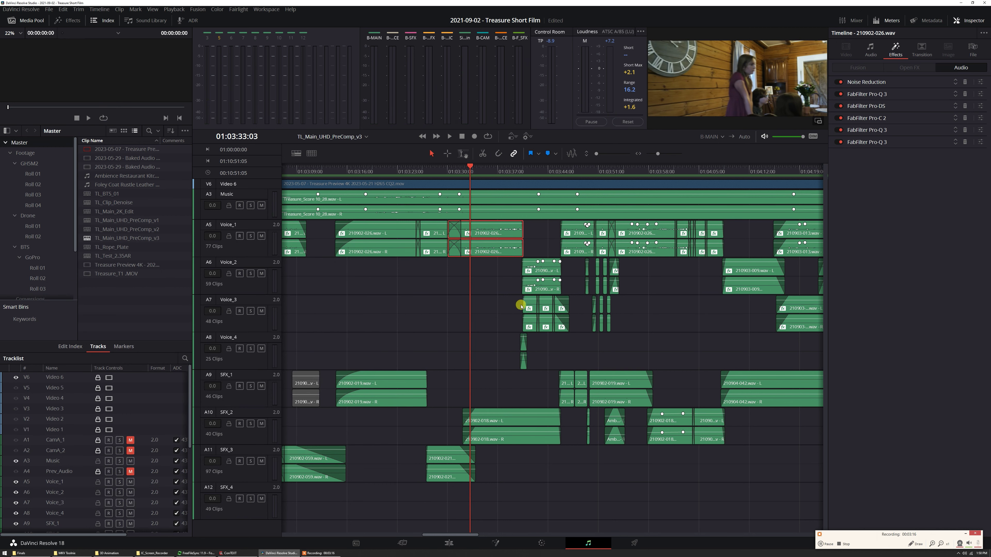
Step: Inspect the last FabFilter Pro-Q 3 on 210902-026.wav and its external spectrum sources, and close the window
scroll(520, 306, "up", 1)
left_click(981, 142)
left_click_drag(226, 215, 261, 214)
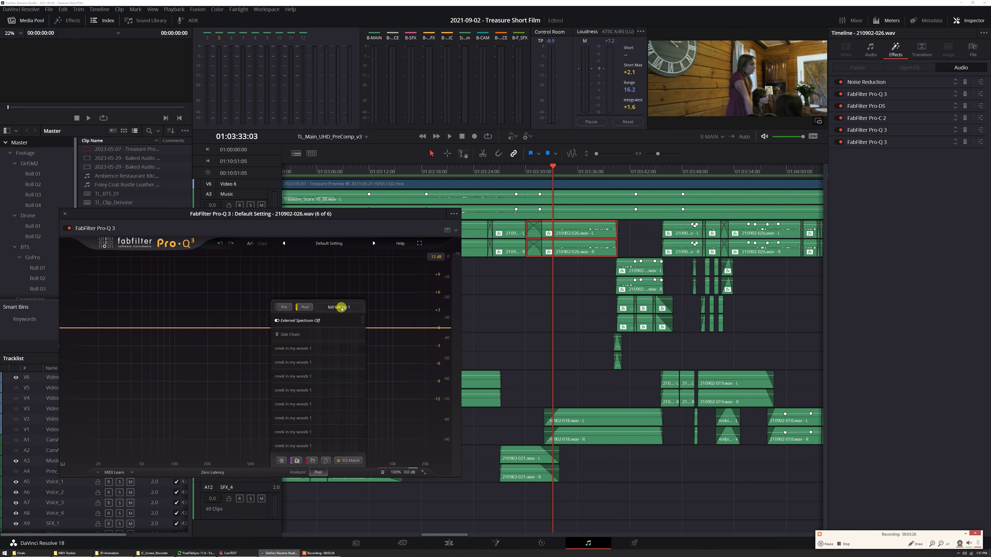
left_click(67, 214)
Step: Place the playhead at 01:03:41:21 and select the 210902-027.wav clip on the Voice_2 track
scroll(566, 297, "right", 3)
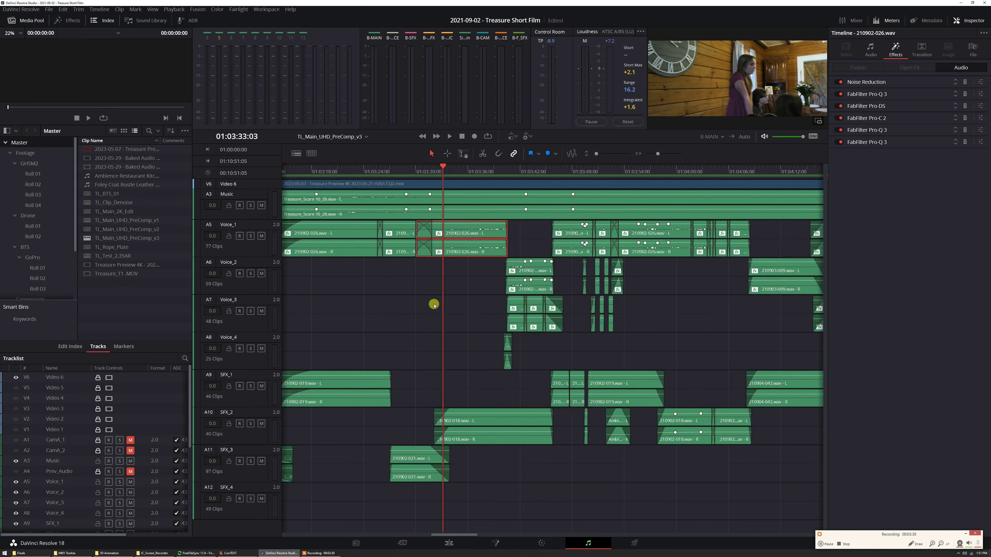
left_click(518, 167)
left_click(531, 272)
scroll(531, 272, "up", 3)
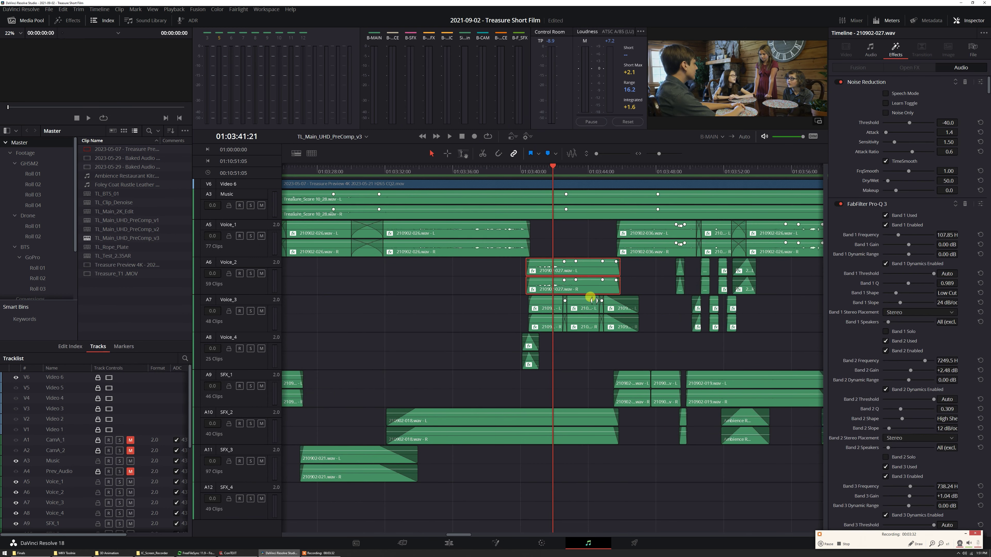
Step: Collapse the parameter lists of all six audio effects on the 210902-027.wav clip
left_click(865, 82)
left_click(864, 95)
left_click(865, 106)
left_click(865, 118)
left_click(869, 130)
left_click(870, 142)
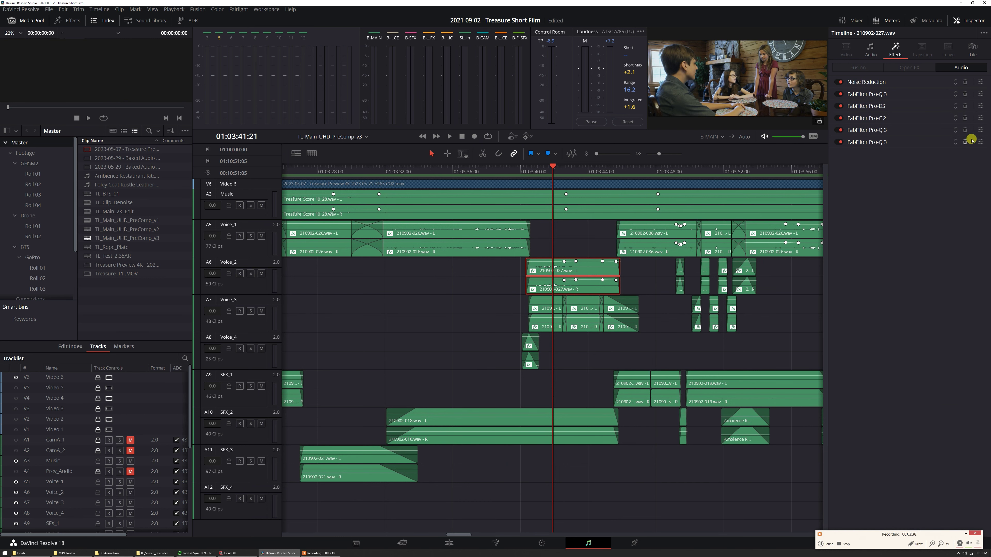
Step: Open the last FabFilter Pro-Q 3 on 210902-027.wav and place its window clear of the Voice_1 clips
left_click(977, 132)
left_click_drag(25, 14, 126, 200)
left_click(106, 191)
left_click_drag(261, 99, 434, 209)
left_click_drag(299, 210, 653, 282)
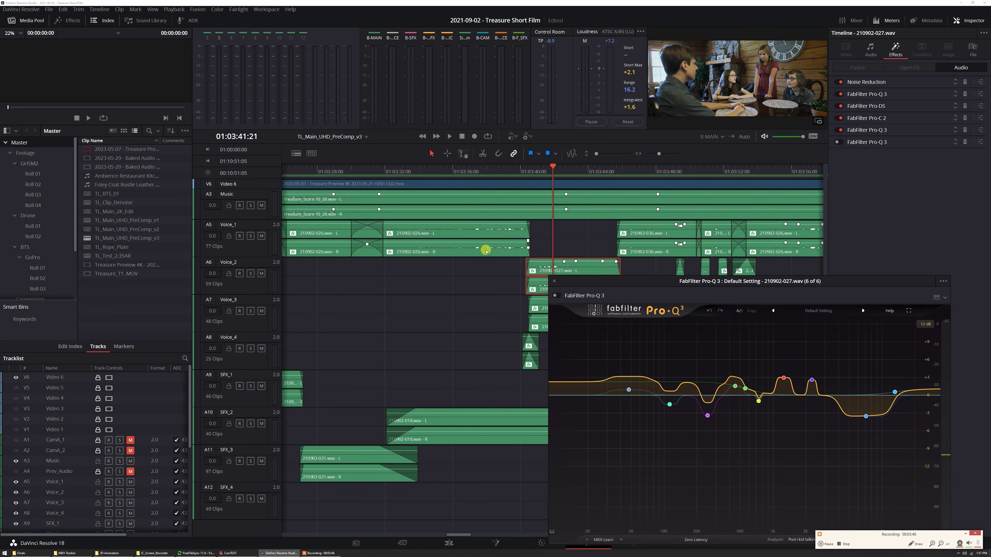
Step: Select the 210902-026.wav clip on Voice_1 before the Voice_2 dialogue and collapse its effect parameters
left_click(485, 245)
left_click(888, 82)
left_click(880, 94)
left_click(880, 106)
left_click(874, 118)
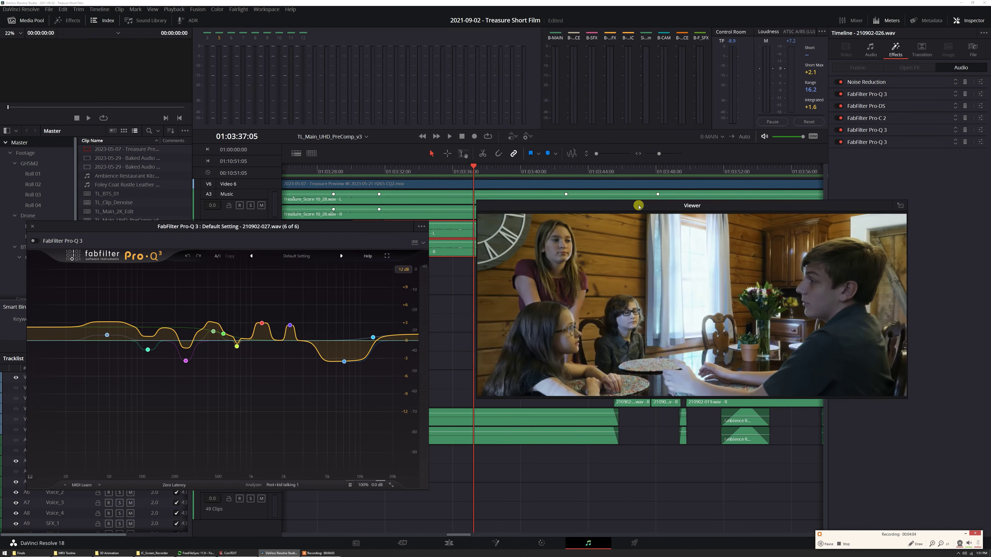
Step: Move the floating viewer clear of the Voice_1 clips and play the dialogue handover into 210902-027.wav, replaying from 01:03:38:17
left_click_drag(602, 204, 613, 276)
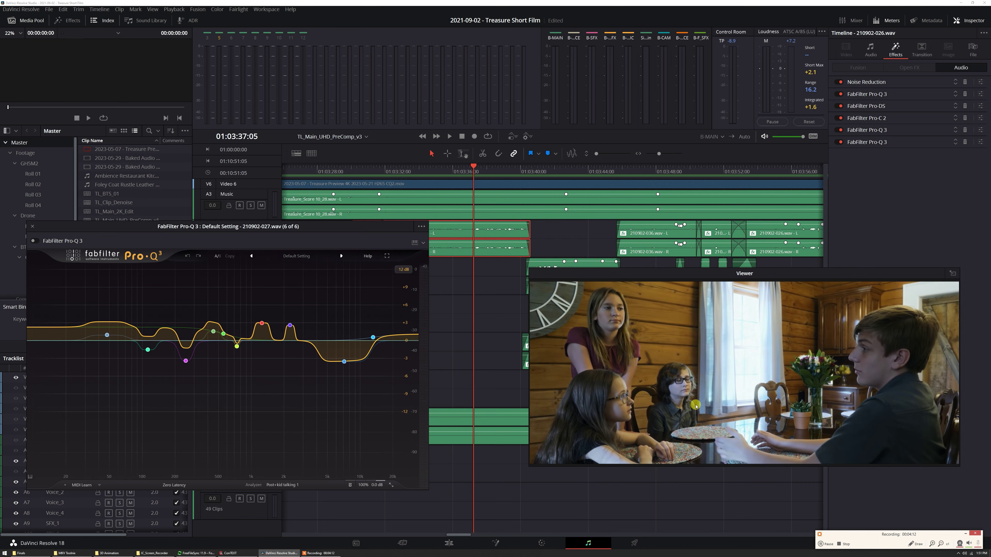
key("space")
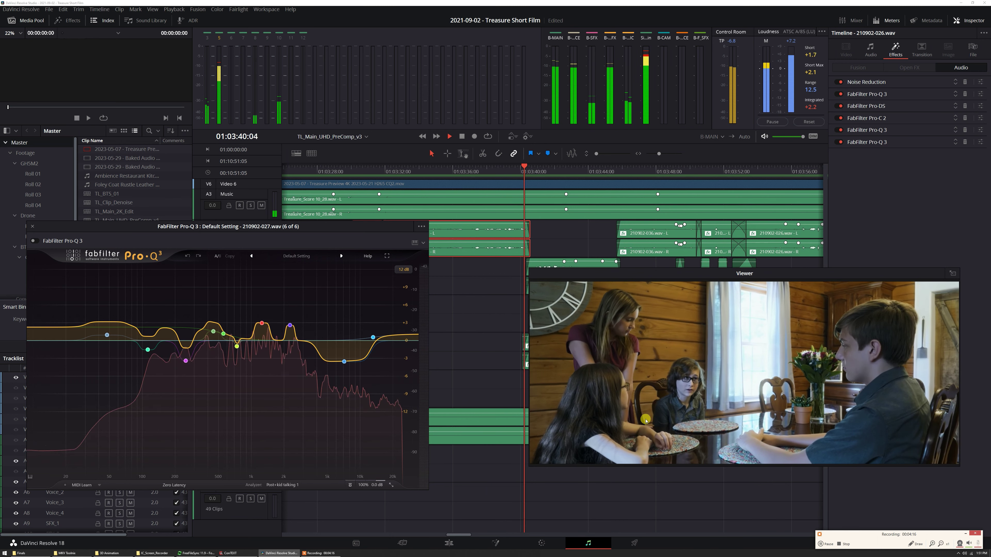
key("space")
left_click(499, 168)
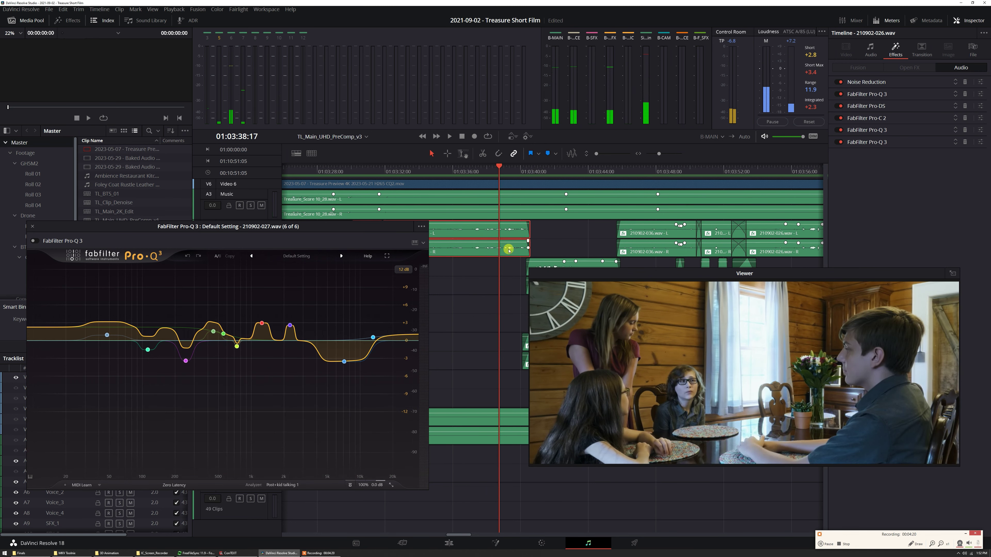
left_click(499, 169)
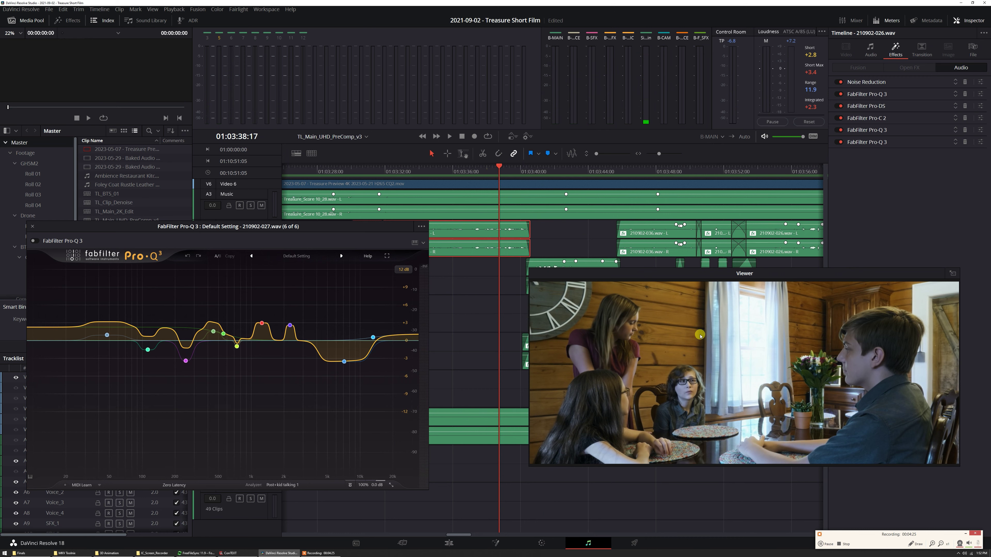
key("space")
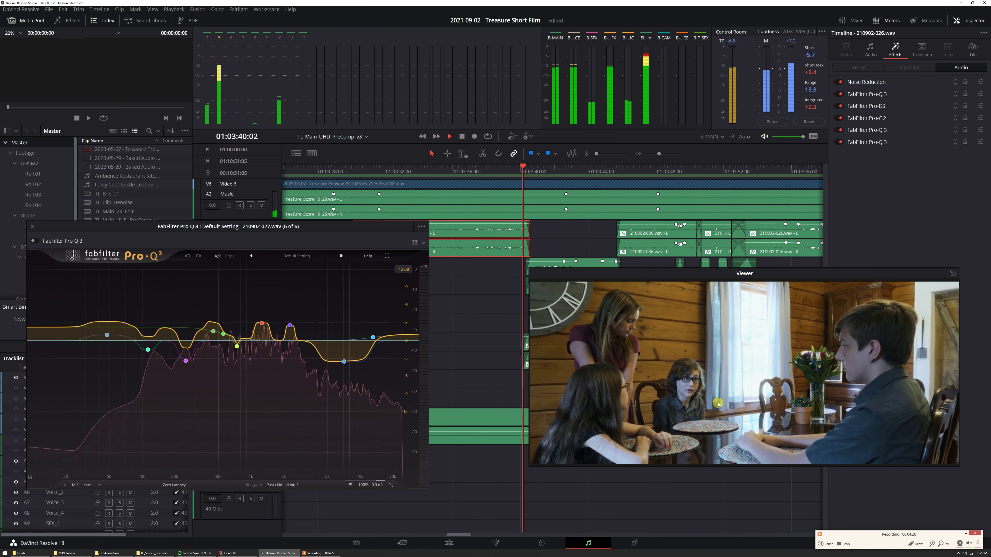
key("space")
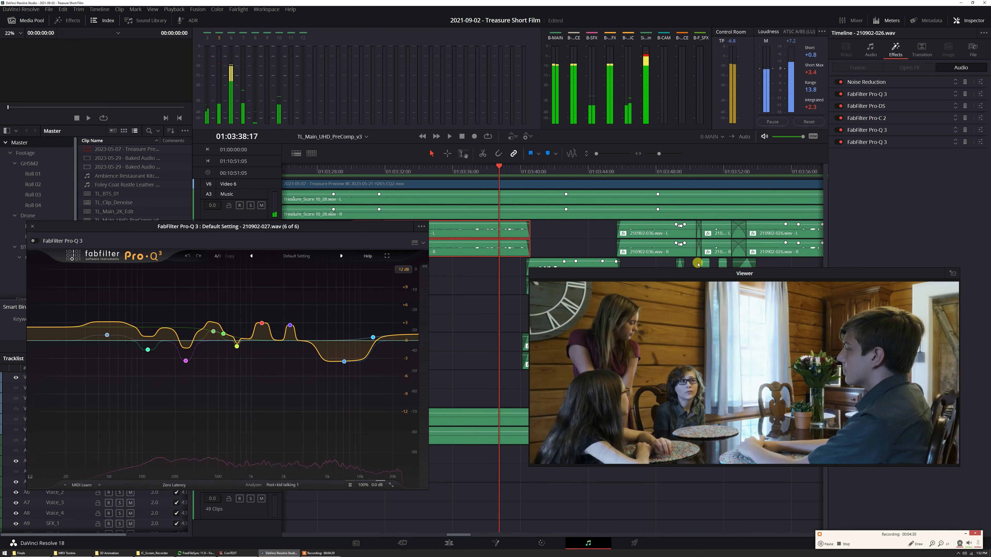
Step: Compare the shots at 01:03:41:18 and 01:03:38:22, reposition the floating viewer, and return the playhead to 01:03:37:05
left_click(551, 169)
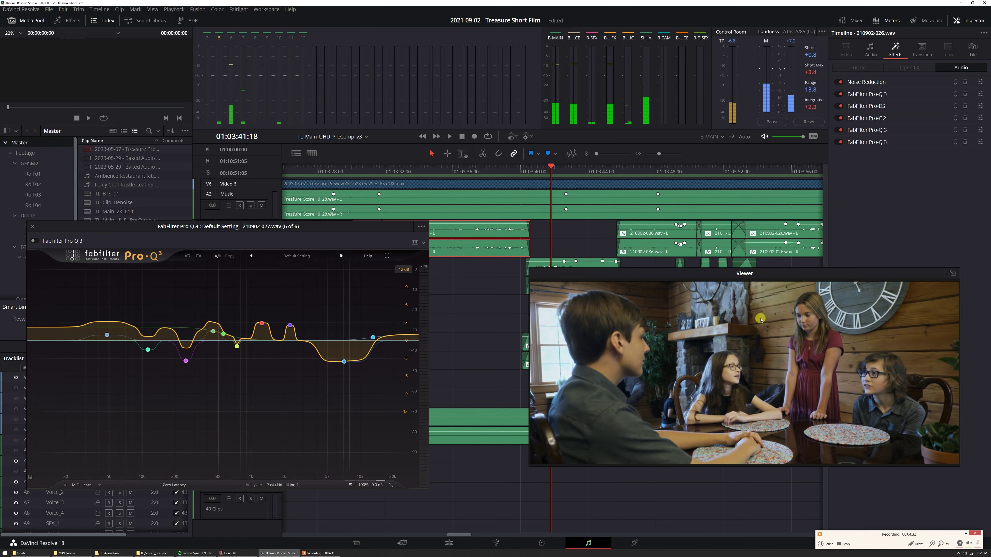
left_click(503, 170)
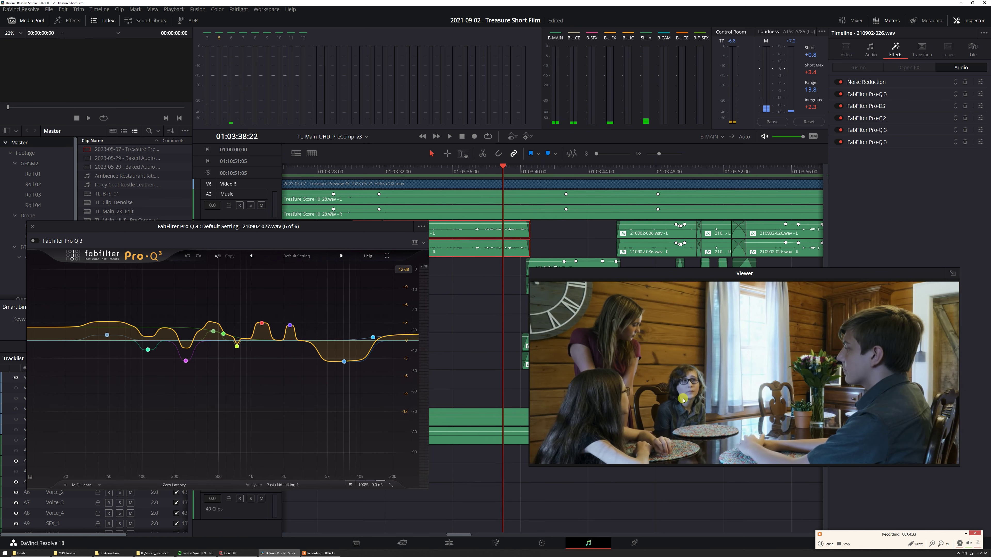
left_click_drag(608, 275, 576, 297)
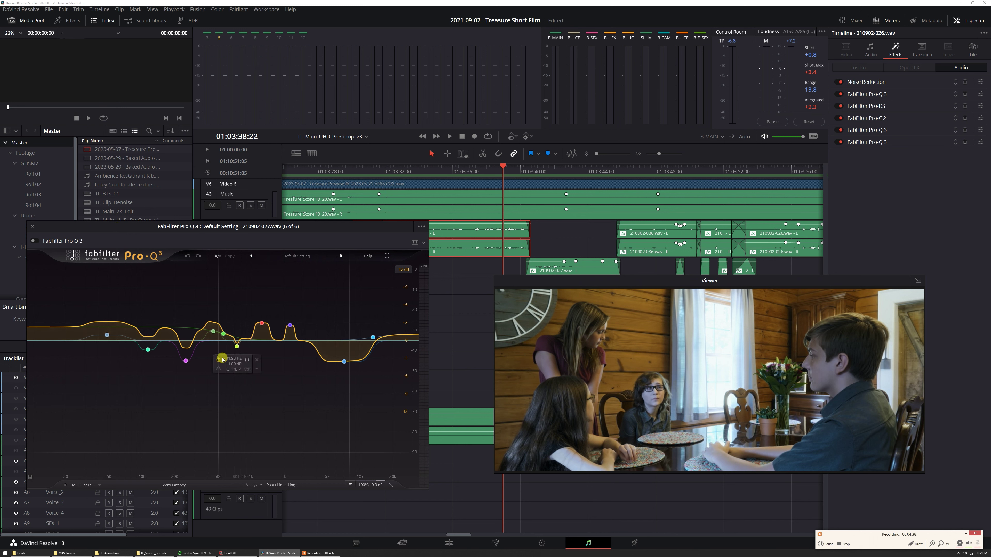
left_click(473, 170)
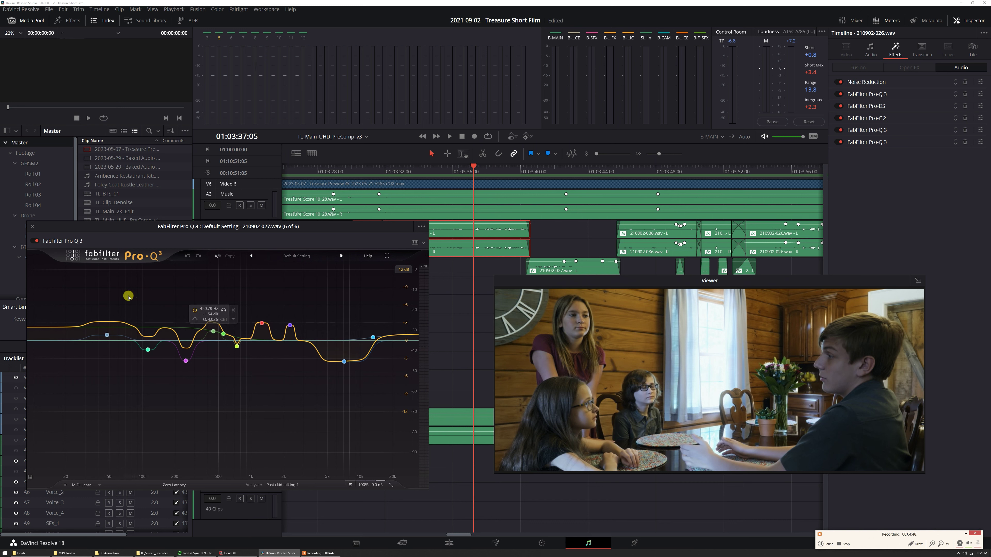
Step: Start EQ Match with kid talking 1 as the reference and play the Voice_1 dialogue from 01:03:37:05 to capture its reference spectrum, excluding the input
left_click(274, 484)
left_click(319, 474)
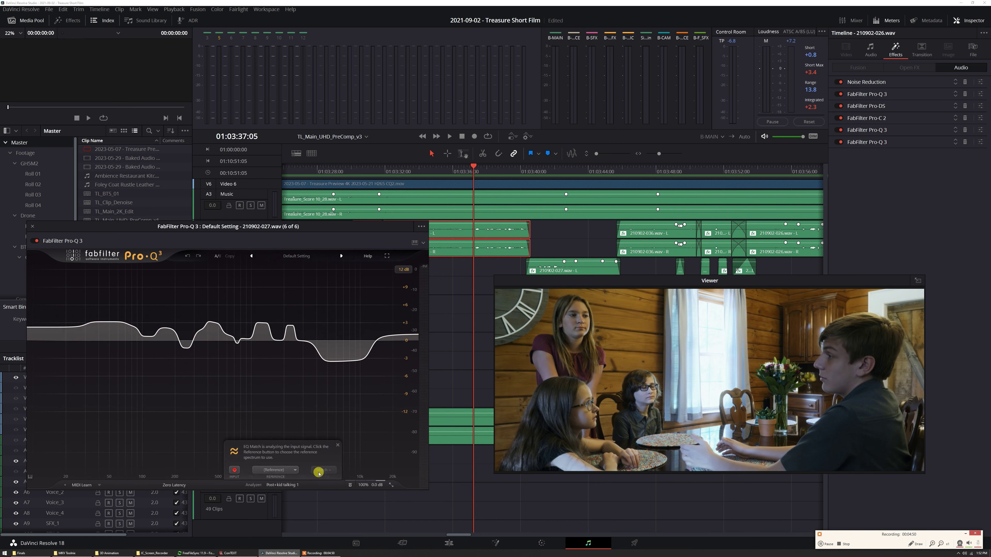
left_click(275, 470)
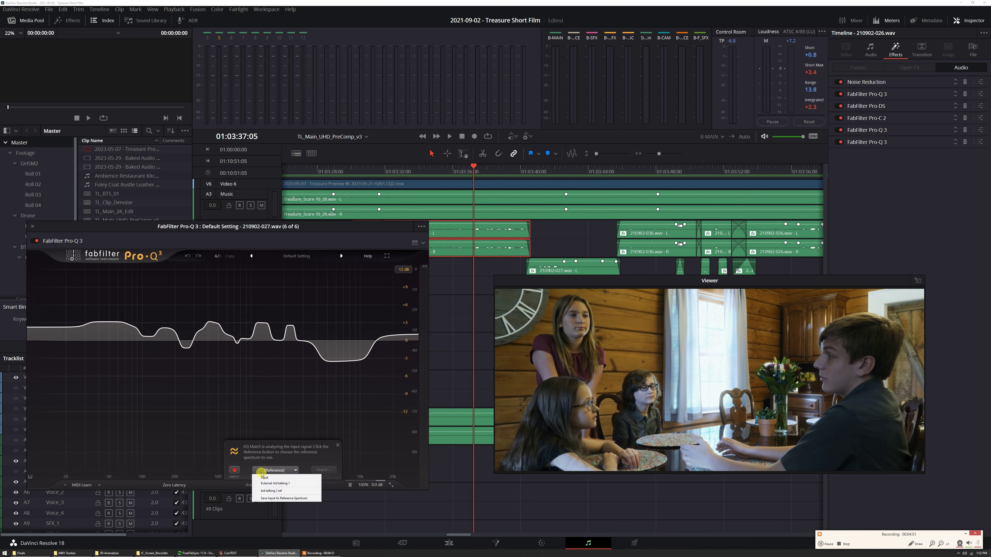
left_click(303, 484)
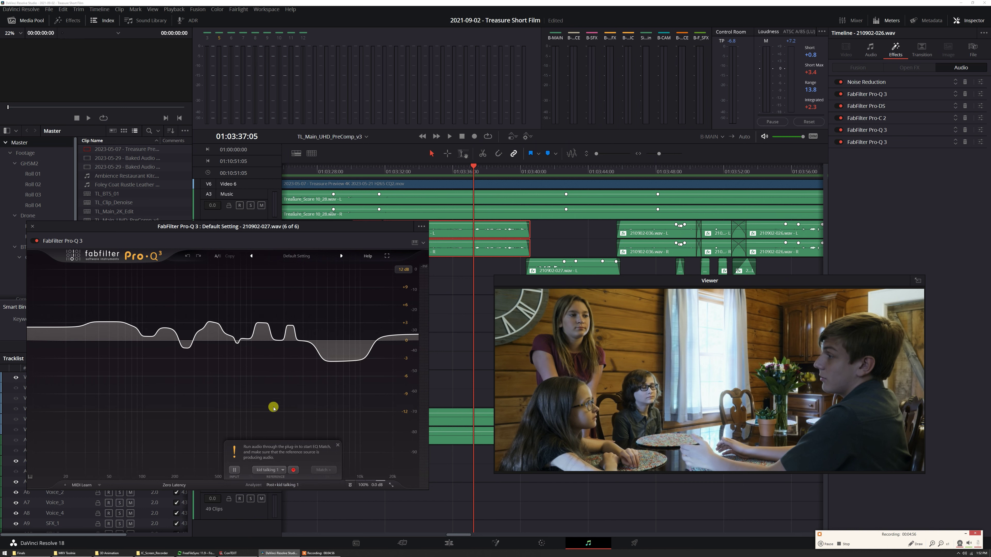
key("space")
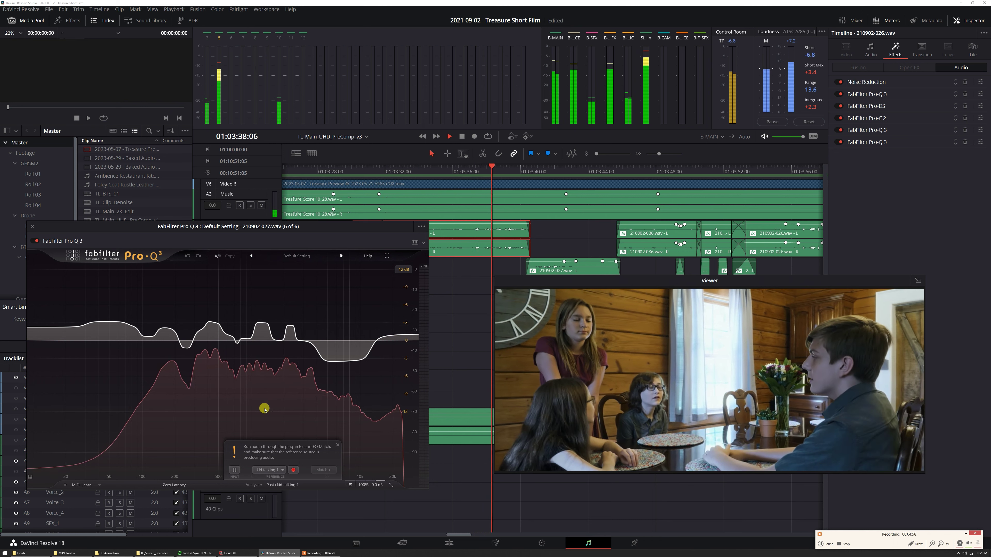
key("space")
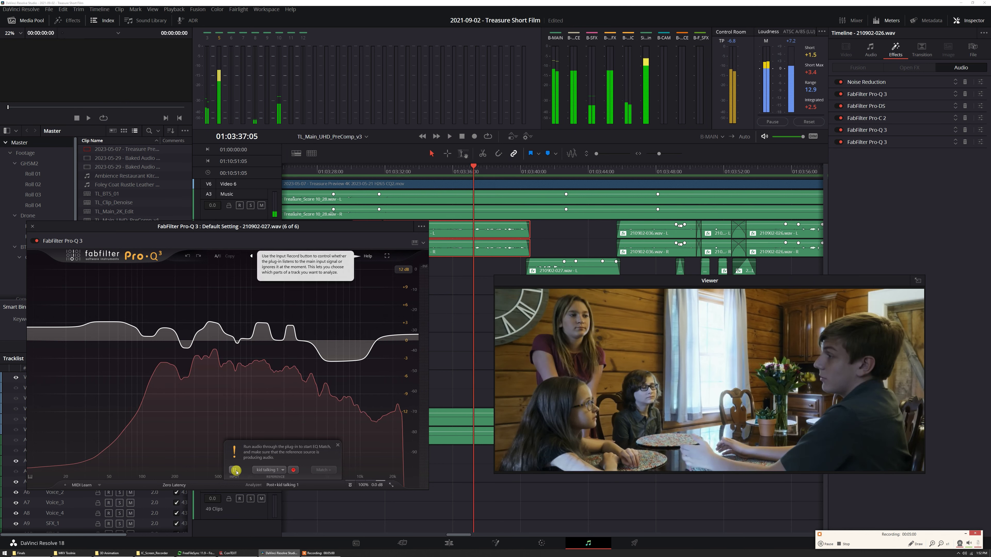
Step: Resume the input analysis, pause the reference, and play 210902-027.wav from 01:03:40:18 to capture its input spectrum
left_click(236, 470)
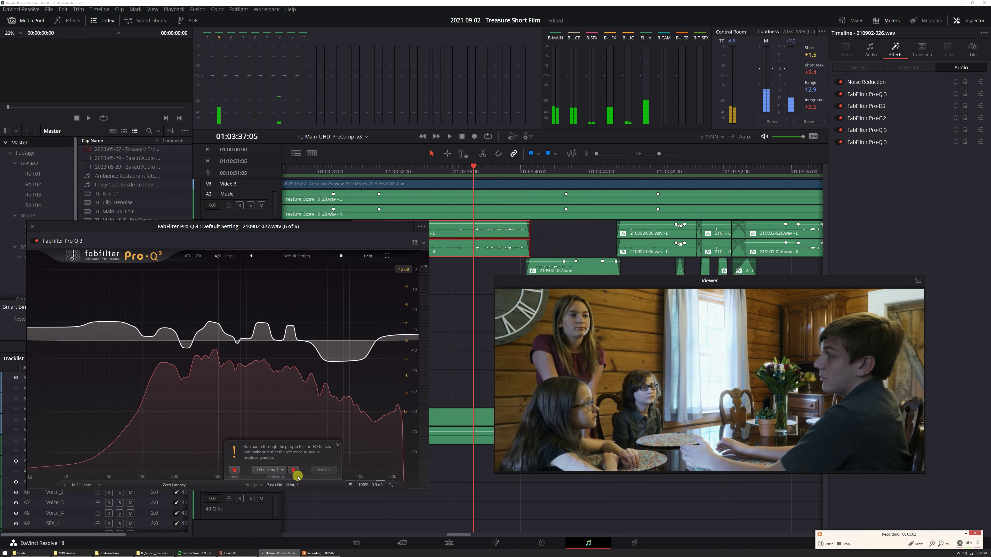
left_click(534, 167)
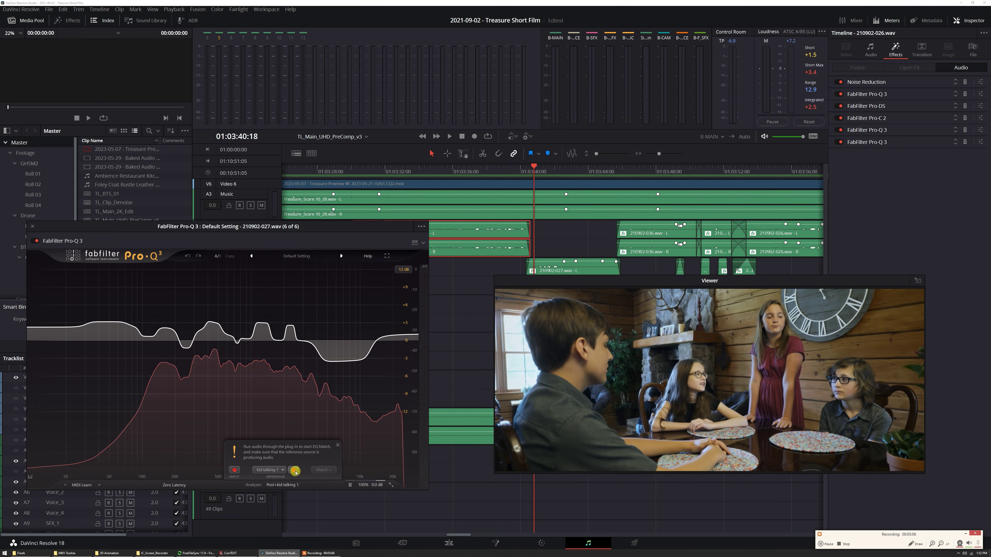
key("space")
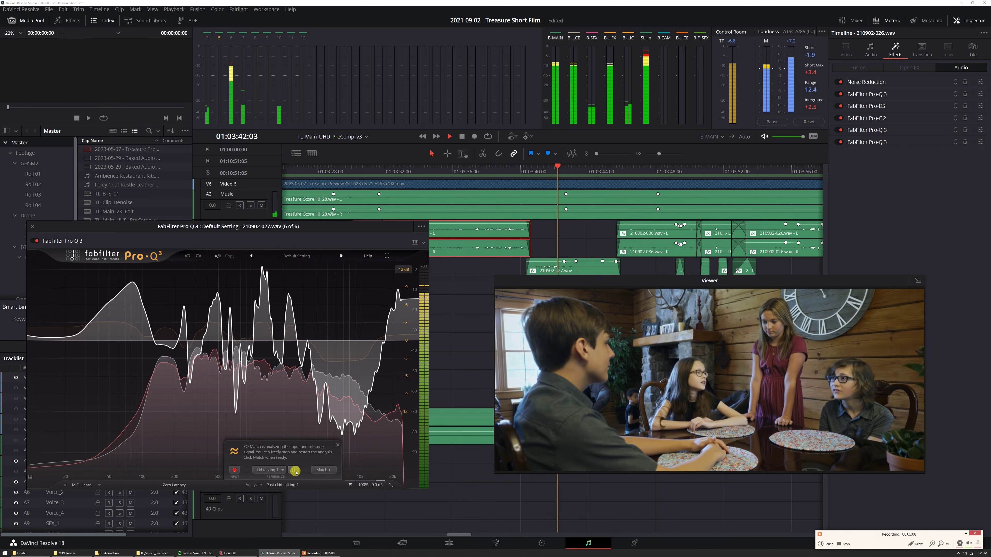
key("space")
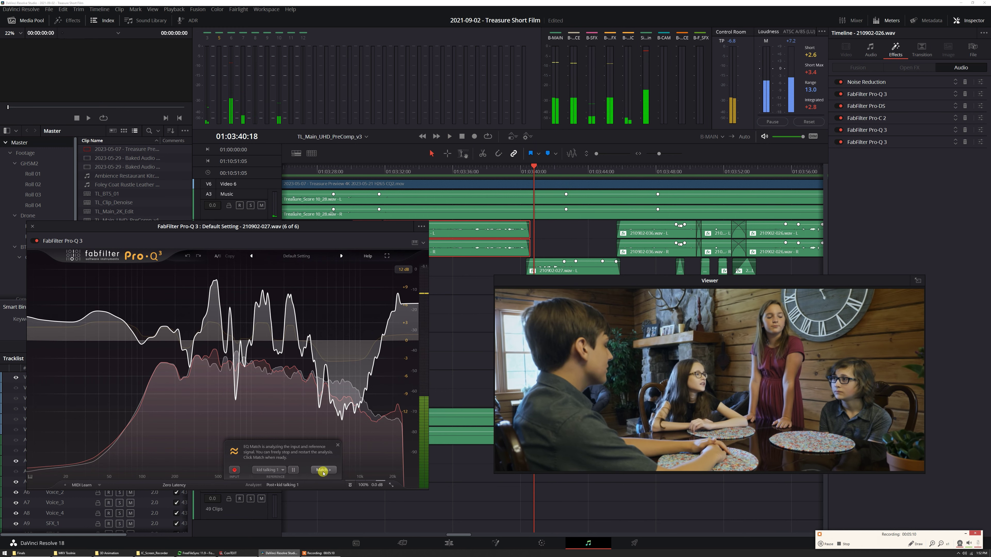
Step: Finish the EQ match with 7 bands and scale all bands' gains down until Band 13 is at about -3.1 dB
left_click(323, 469)
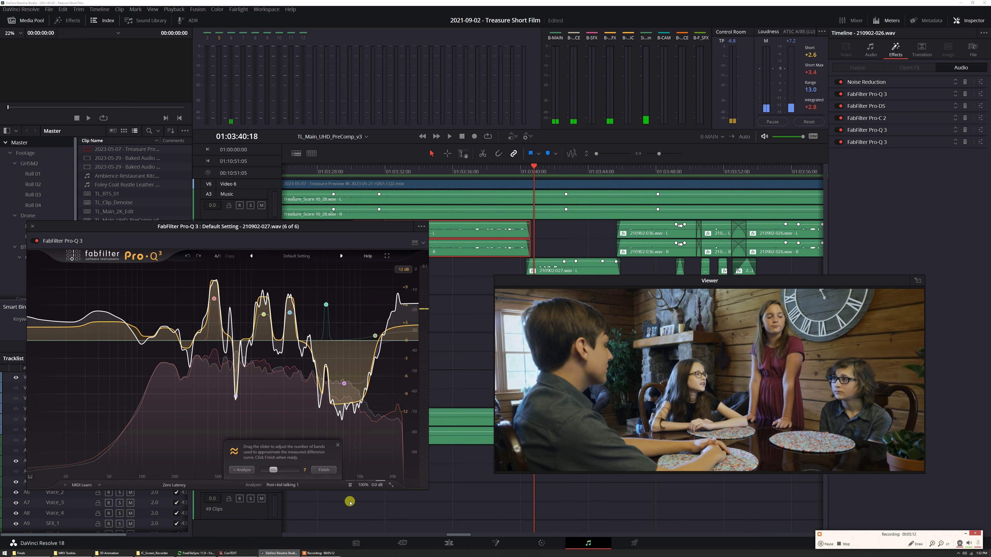
left_click(329, 470)
left_click_drag(82, 276, 393, 427)
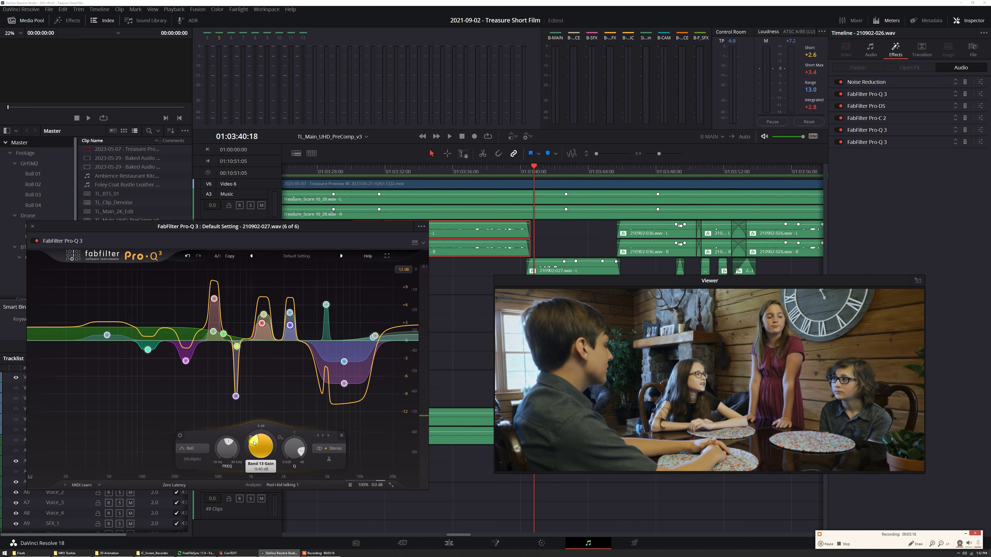
left_click_drag(254, 443, 258, 441)
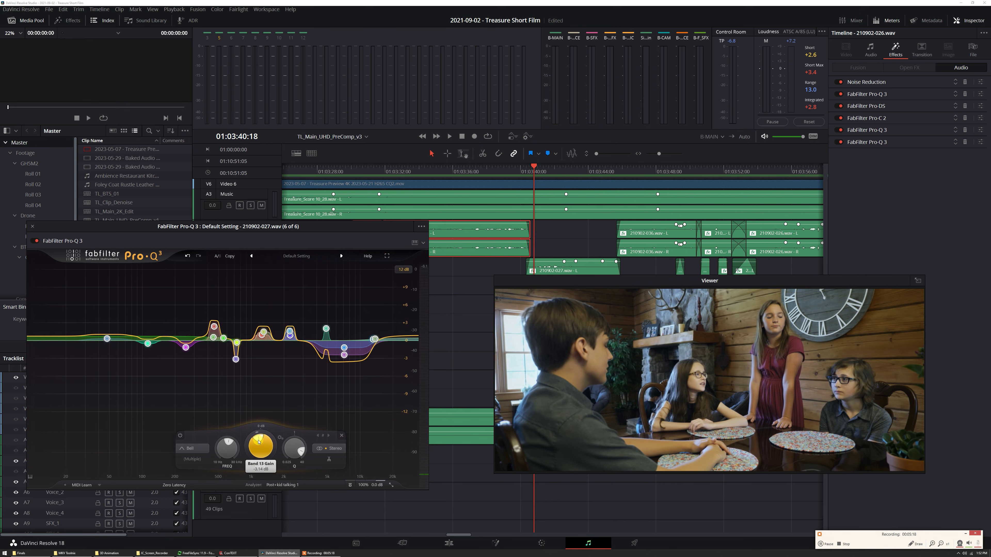
left_click(406, 363)
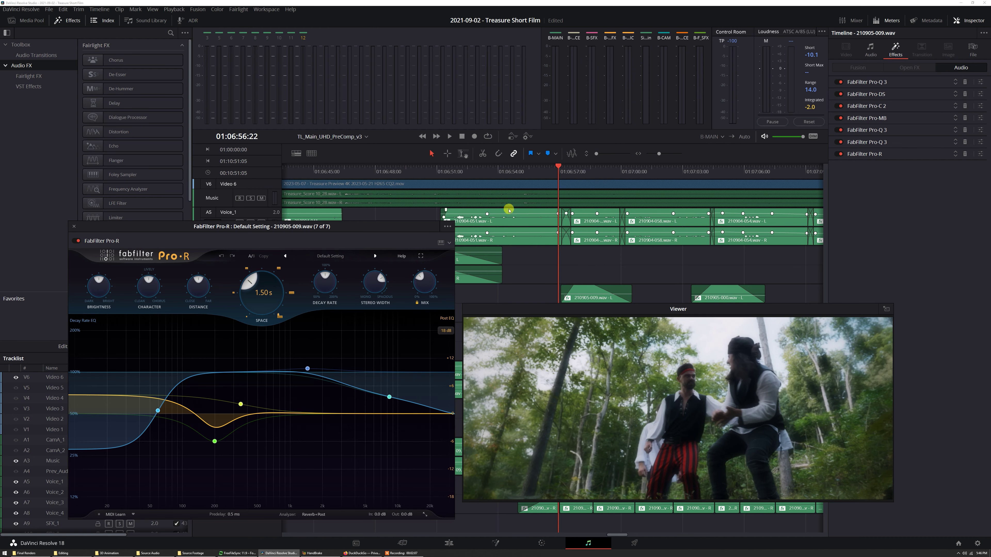
Step: Play the forest dialogue from 01:06:56:19 with FabFilter Pro-R active on 210905-009.wav
left_click(550, 173)
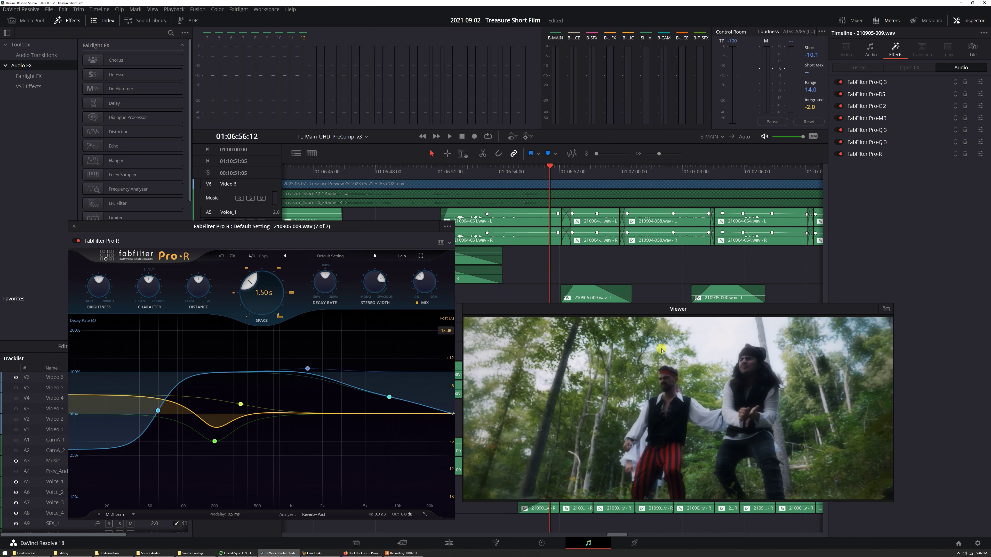
left_click(555, 173)
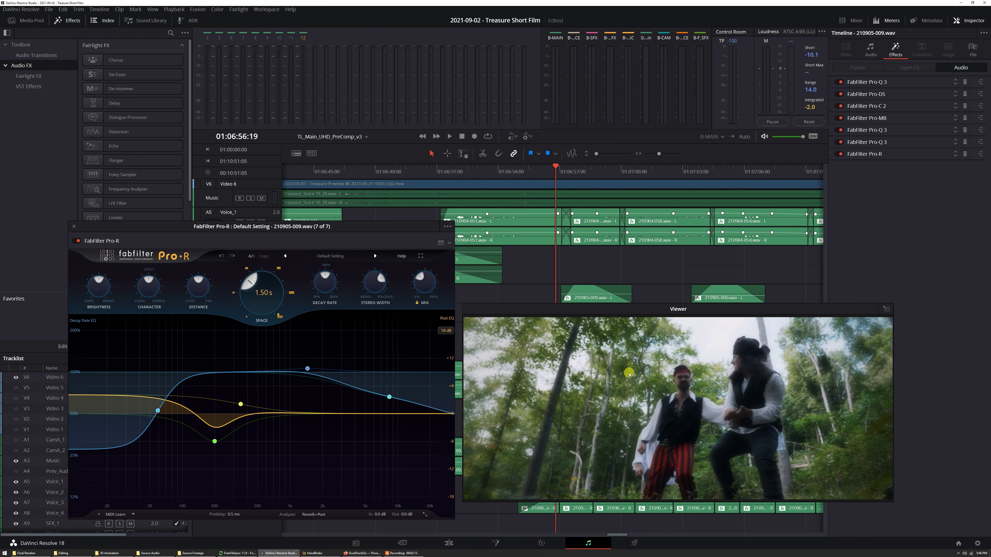
key("space")
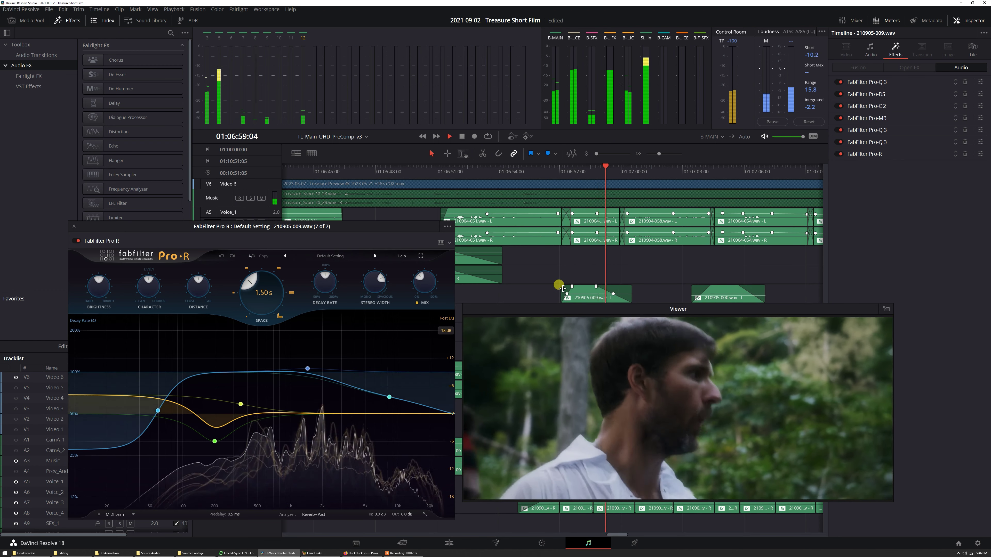
key("space")
Step: Solo Voice_3, moving the Pro-R window clear of the track headers and back, and replay the reverberated line from 01:06:56:19
left_click_drag(111, 259, 510, 254)
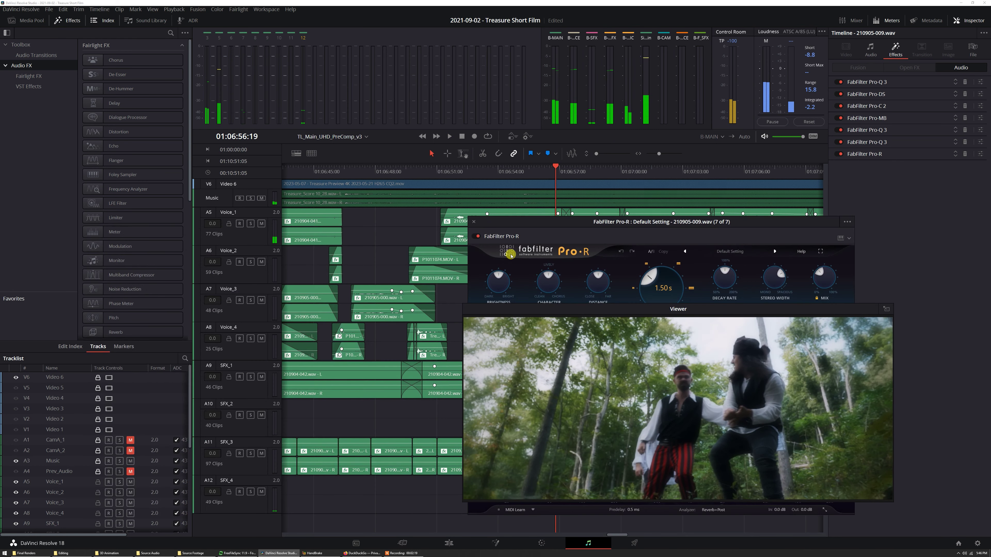
left_click_drag(579, 223, 179, 227)
key("space")
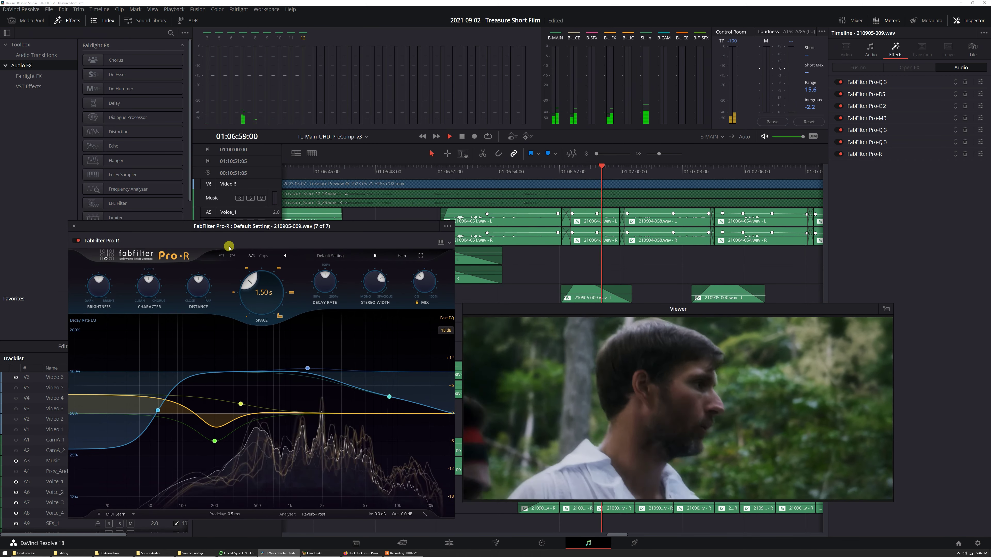
key("space")
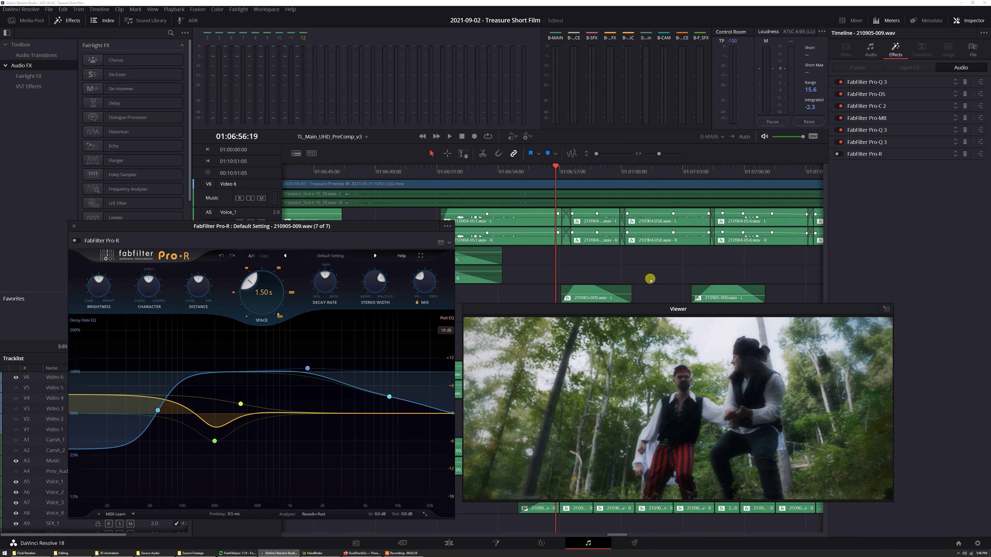
Step: Play the soloed 210905-009.wav line with Pro-R bypassed, and re-enable the reverb
key("space")
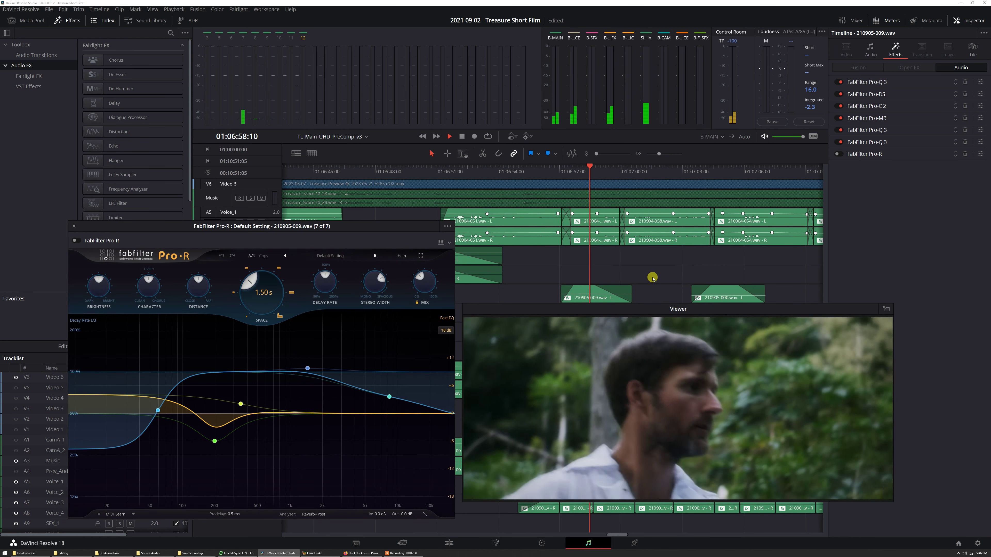
key("space")
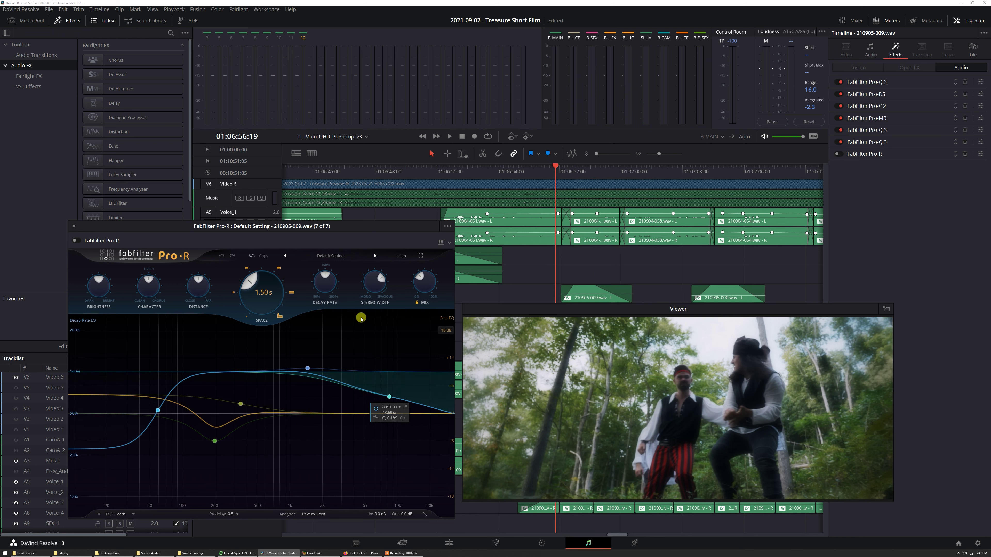
left_click(76, 241)
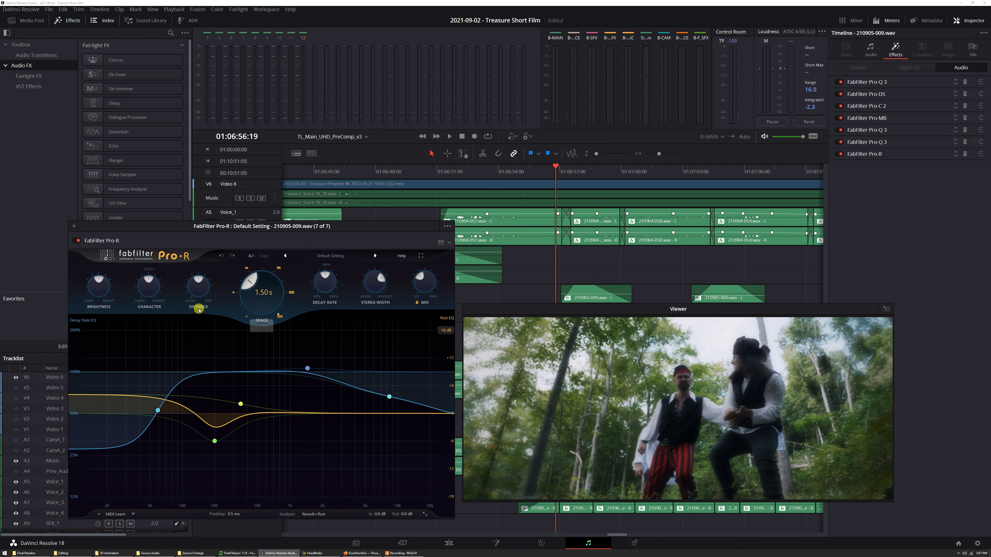
Step: Bypass Pro-R again and replay the line from 01:06:56:19 in the full mix without the solo
left_click(78, 242)
mouse_move(107, 227)
left_mouse_down()
mouse_move(521, 216)
mouse_move(116, 223)
mouse_move(126, 223)
left_mouse_up()
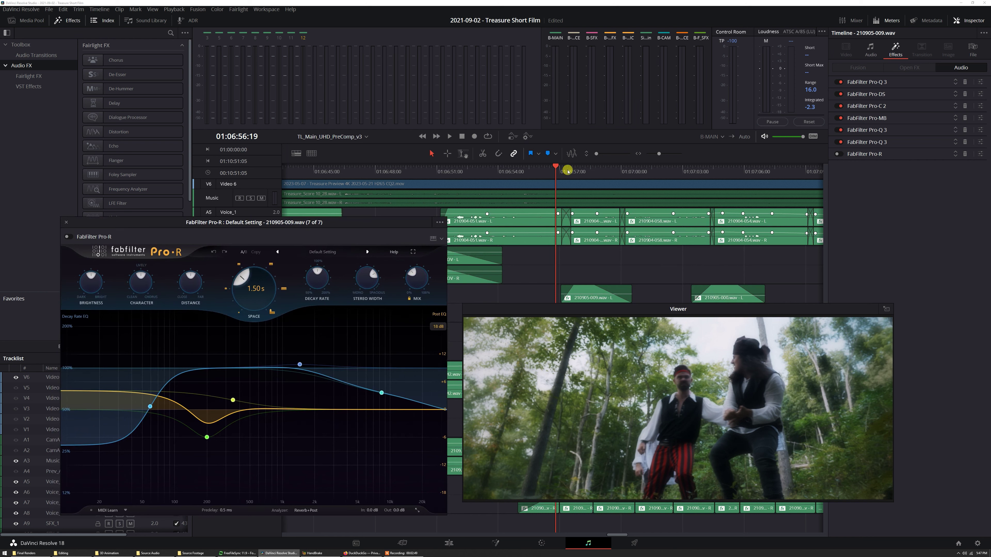
key("space")
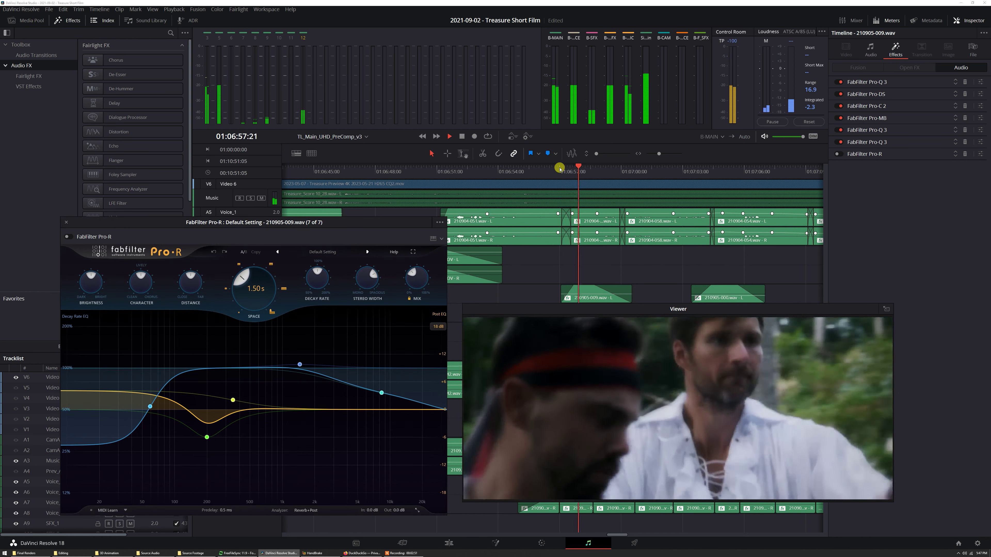
key("space")
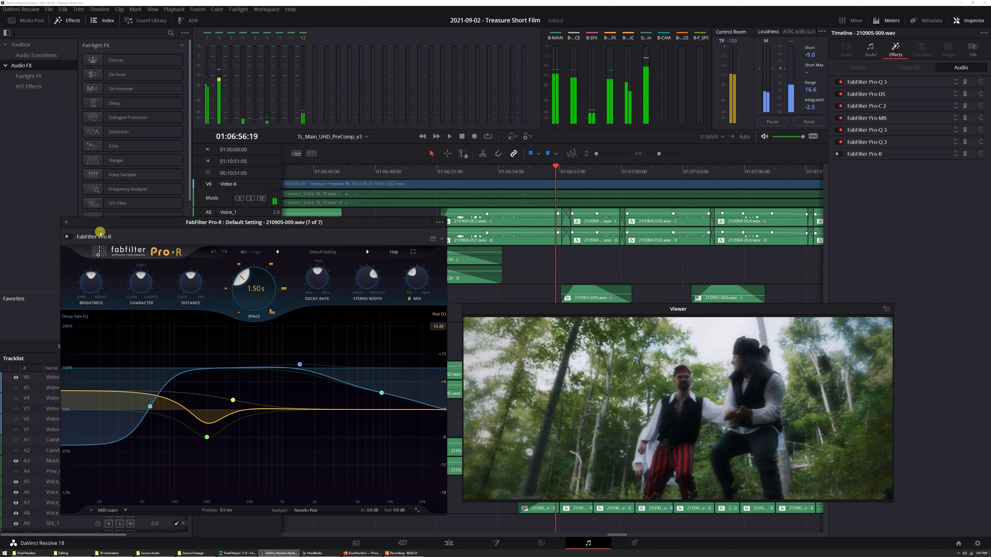
Step: Re-enable Pro-R on 210905-009.wav, replay the full mix from 01:06:56:19, and nudge the plug-in window into place
left_click(70, 239)
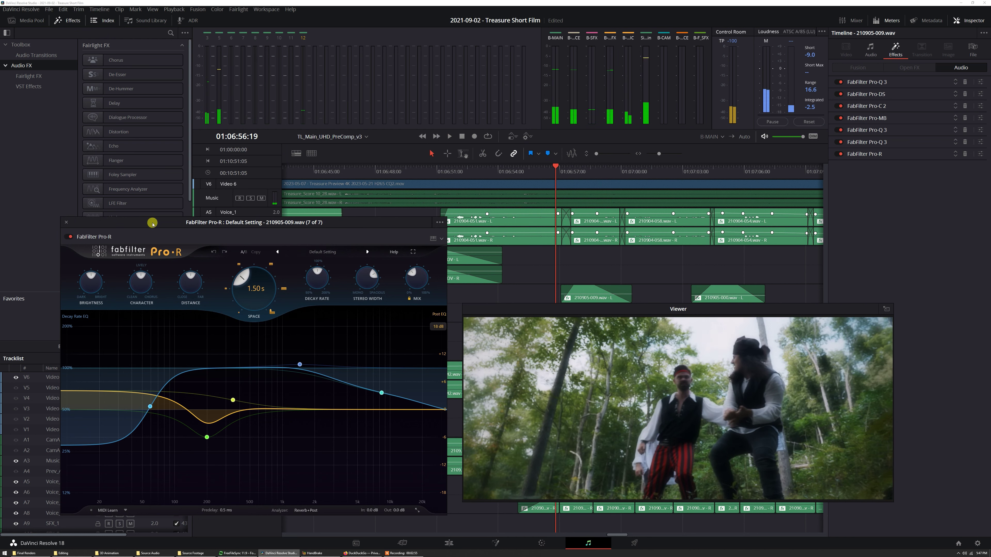
left_click_drag(153, 224, 158, 225)
key("space")
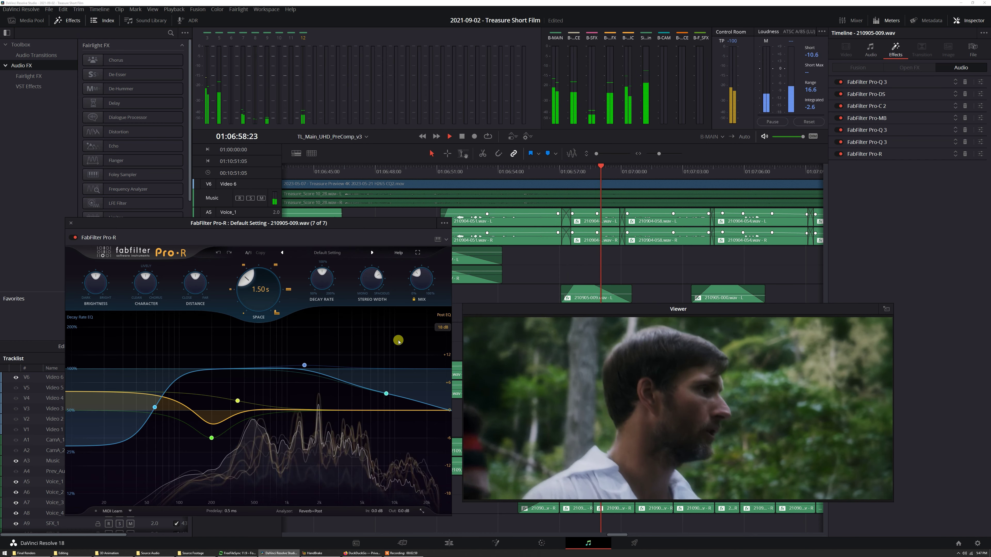
key("space")
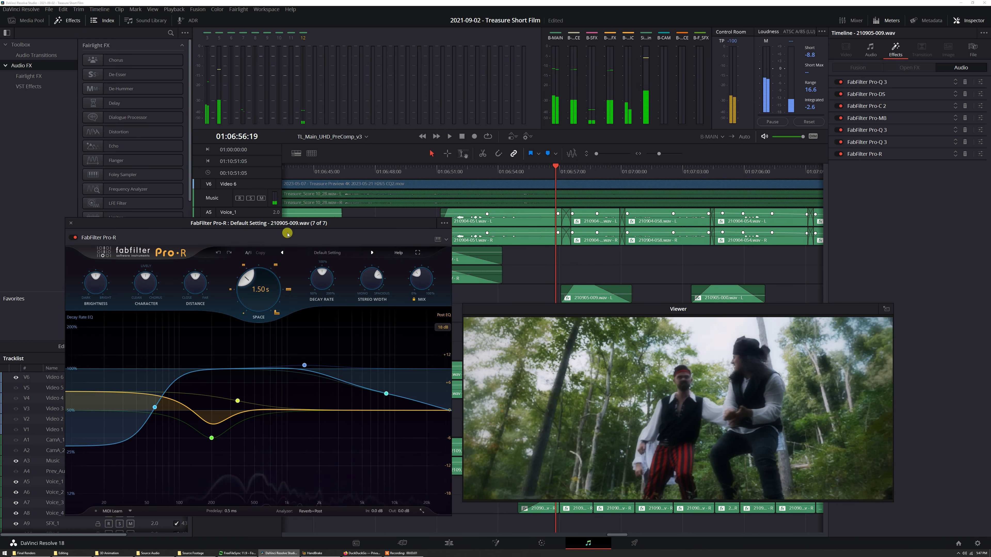
left_click_drag(284, 242, 199, 228)
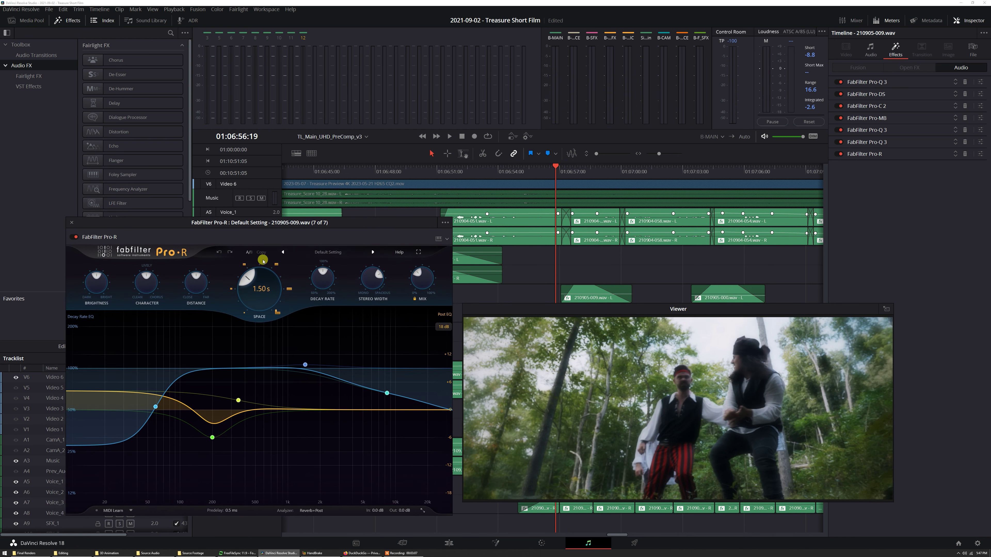
Step: Play the selected 210905-000.wav clip on Voice_3 in the mix from 01:06:47:00
mouse_move(335, 339)
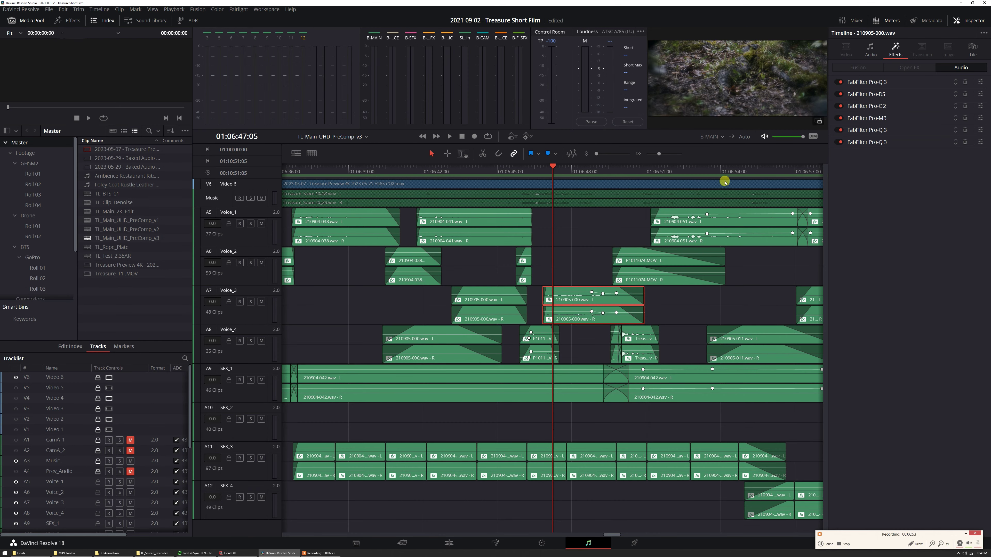
left_click(547, 173)
key("space")
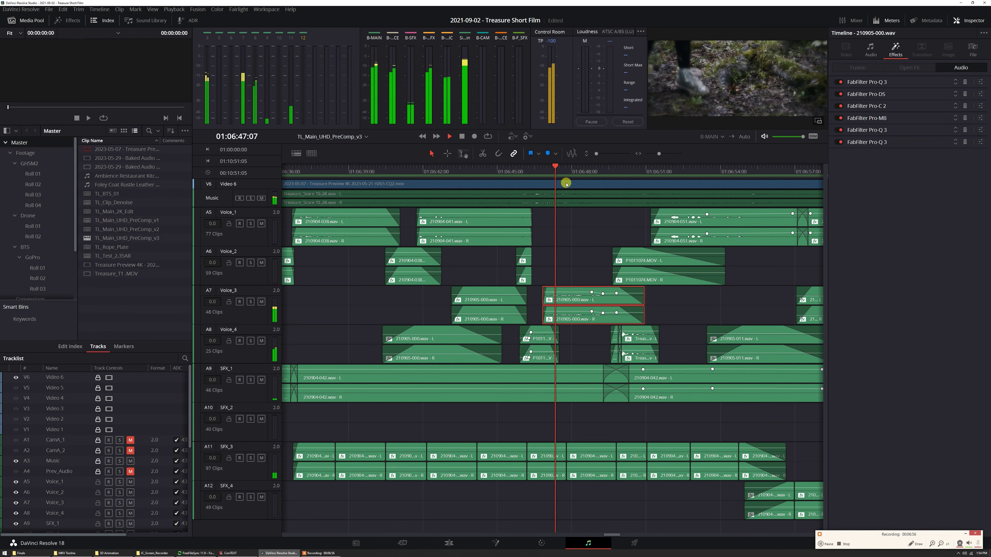
key("space")
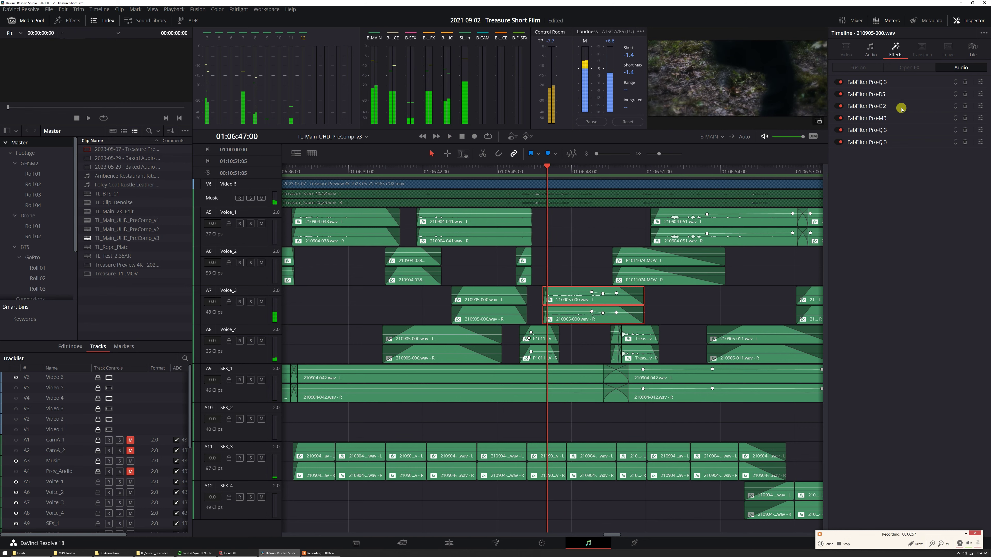
Step: Open FabFilter Pro-MB on 210905-000.wav, move its window to mid-screen to inspect the band settings, and close it
left_click(980, 118)
left_click_drag(258, 5, 438, 200)
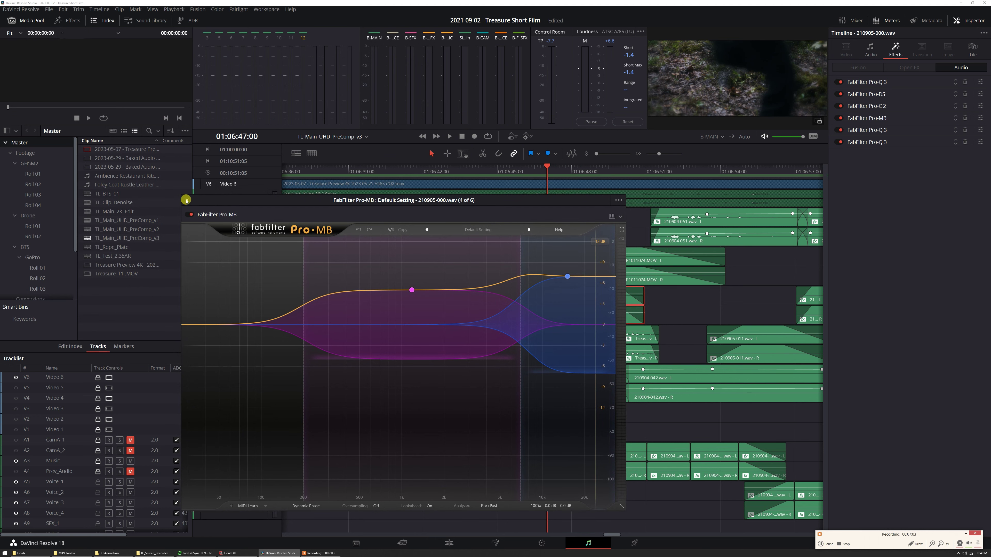
left_click(188, 200)
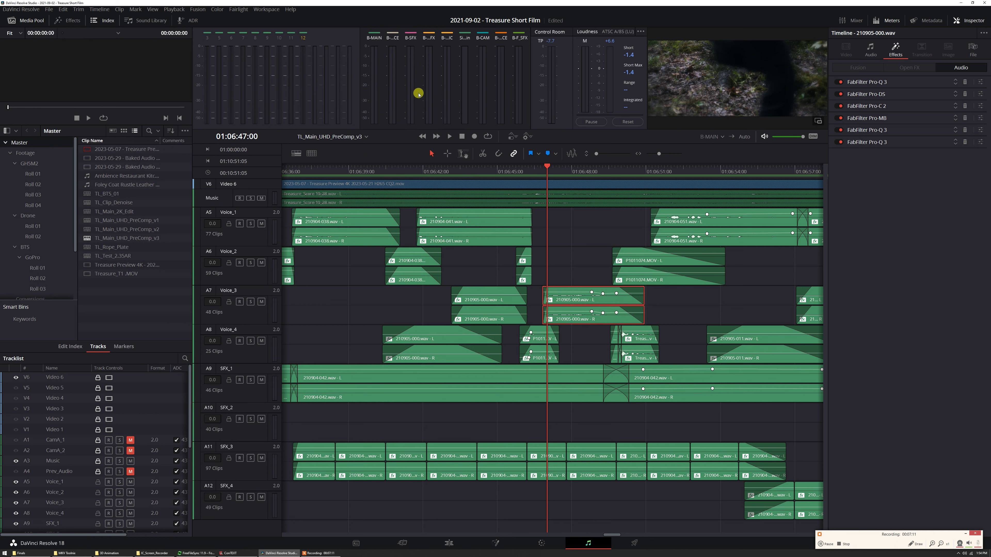
Step: Normalize the audio level of the 210905-000.wav clip on Voice_3 in ATSC A/85 mode
right_click(573, 320)
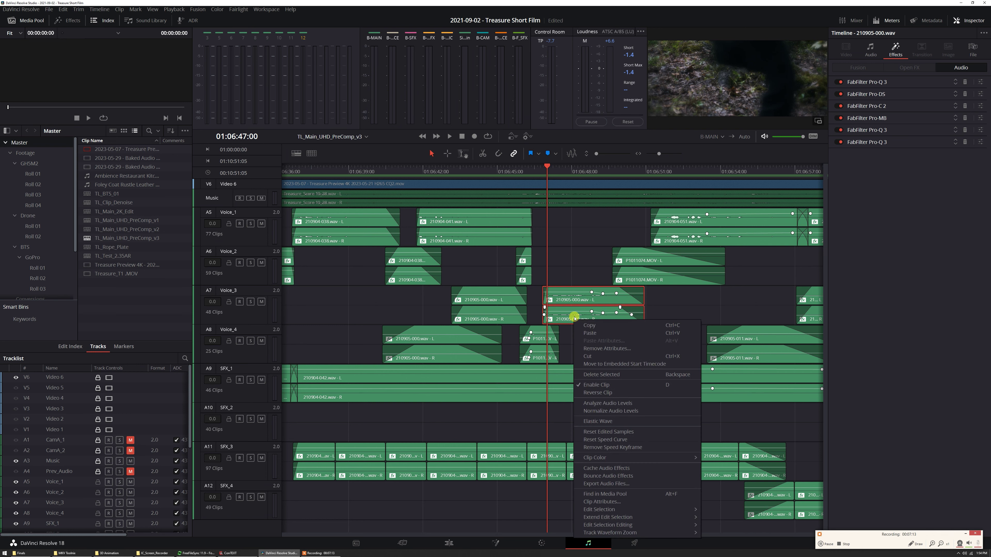
left_click(631, 413)
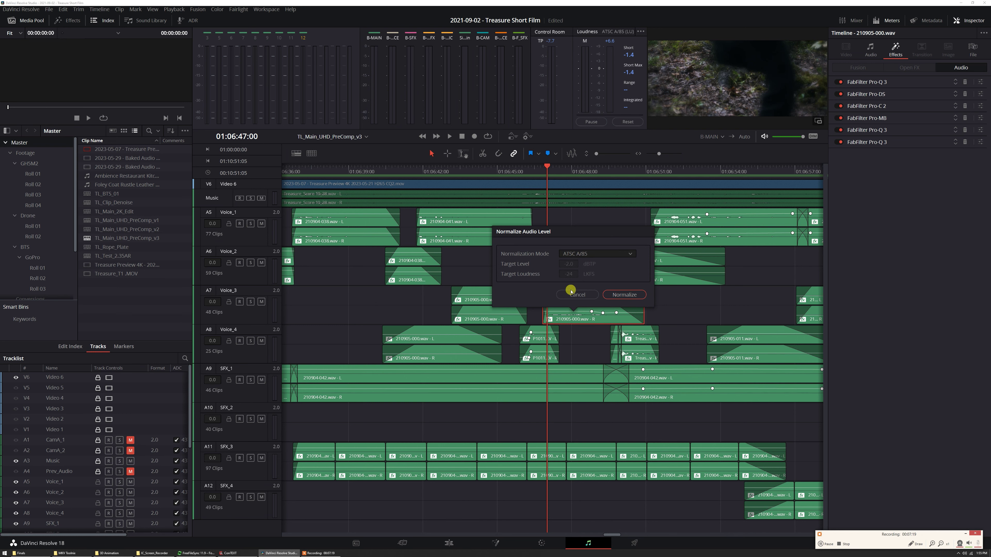
left_click(624, 294)
Step: Examine the Voice_3 clip's waveform at a larger track height, reduce the height again, and play the line from 01:06:47:00
scroll(630, 347, "up", 5)
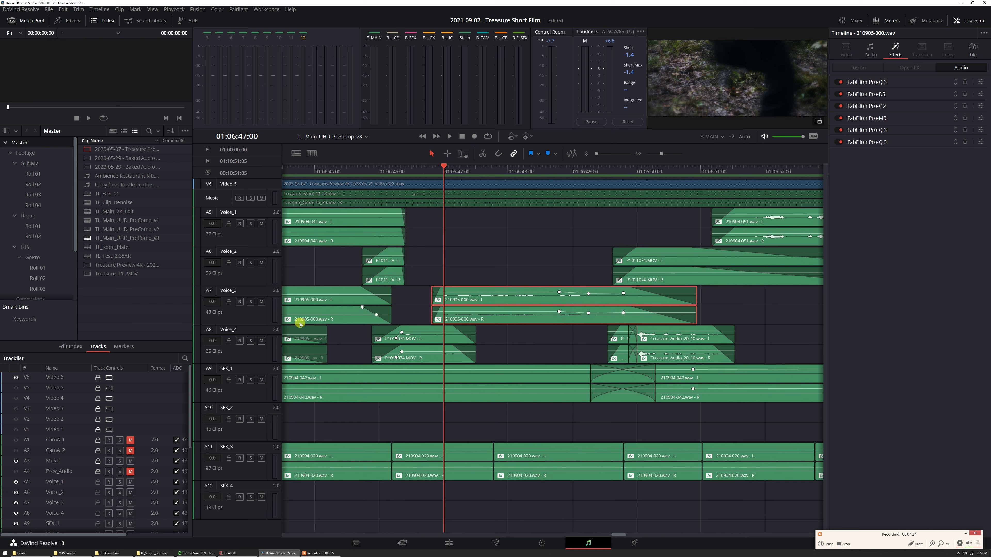
left_click_drag(253, 323, 578, 324)
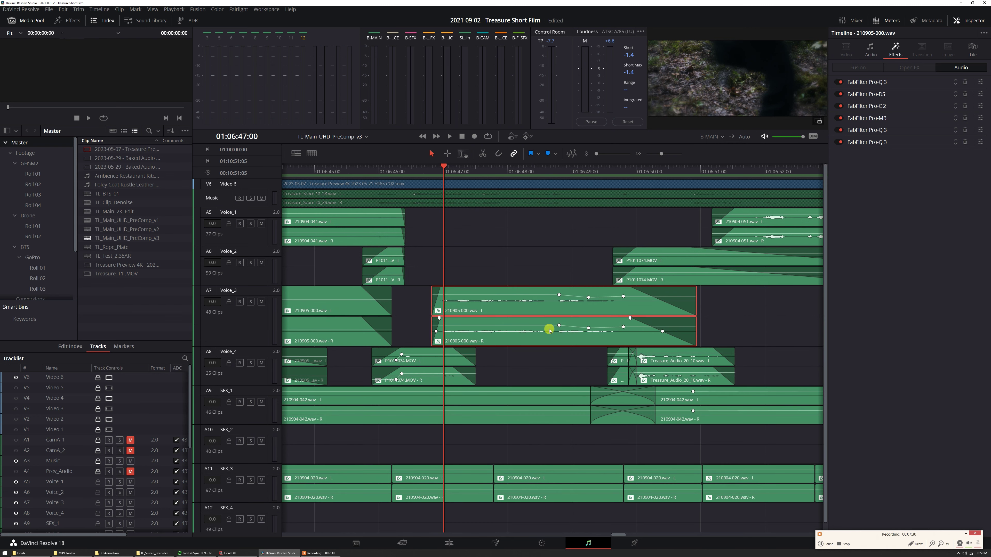
left_click_drag(254, 344, 254, 327)
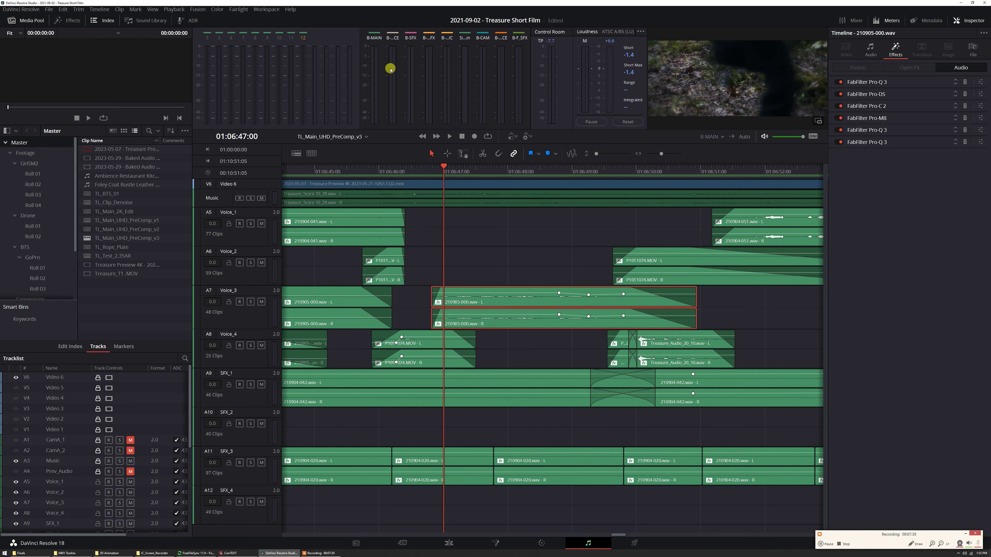
key("space")
key("space")
Step: Show the mixer, try the narrower channel strips, and return to the wider strip size
left_click(852, 20)
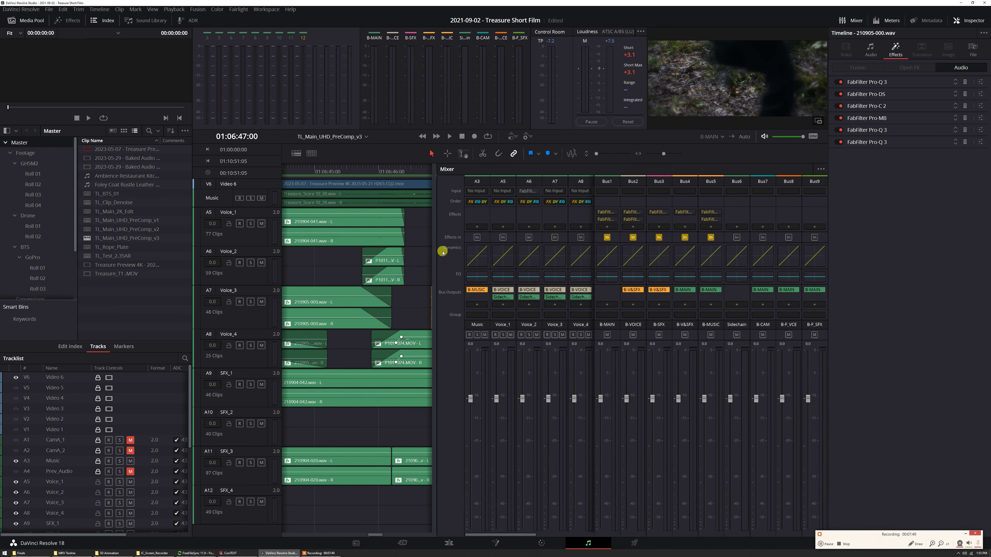
left_click(821, 169)
left_click(838, 189)
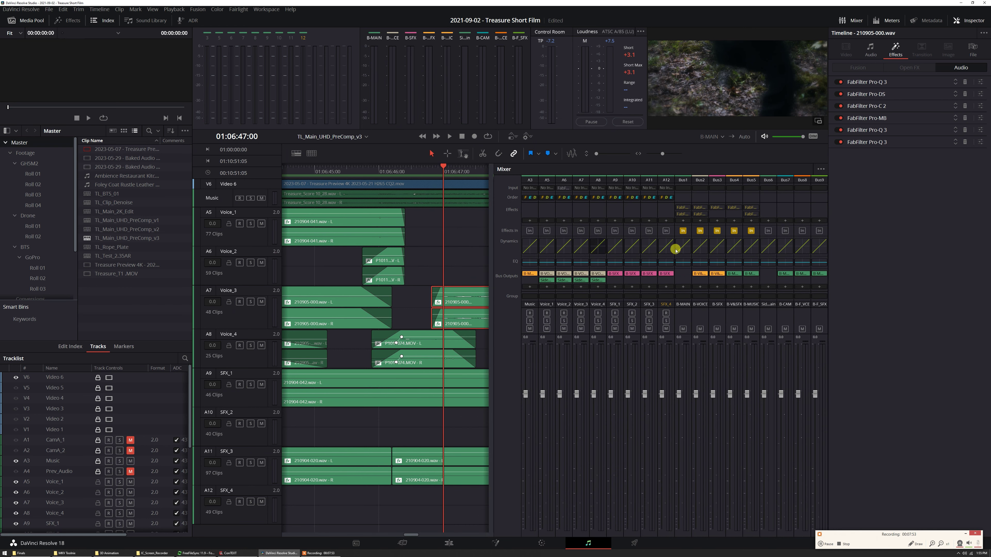
left_click(820, 168)
left_click(851, 181)
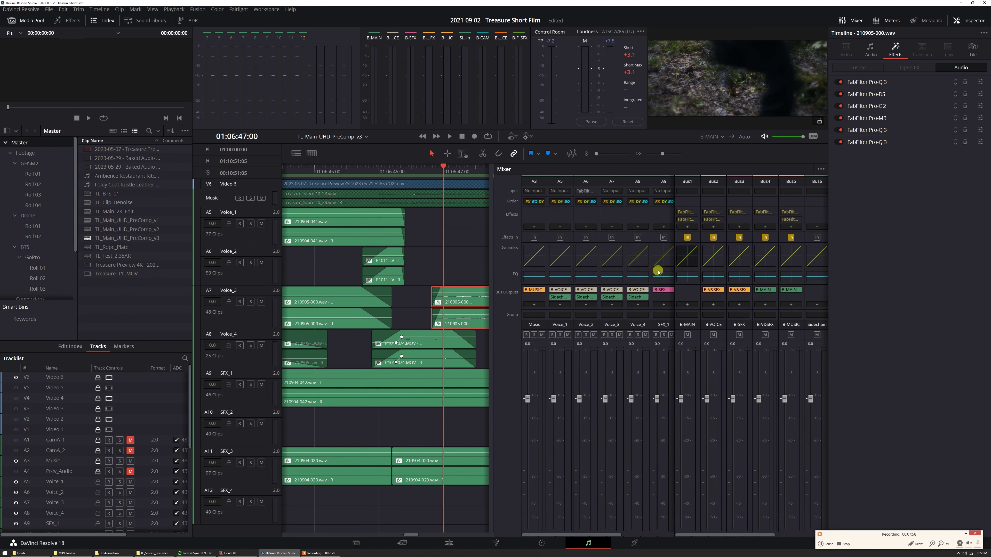
Step: Open FabFilter Pro-Q 3 on the B-MAIN bus, inspect its low and high cuts, and close it
left_click(686, 211)
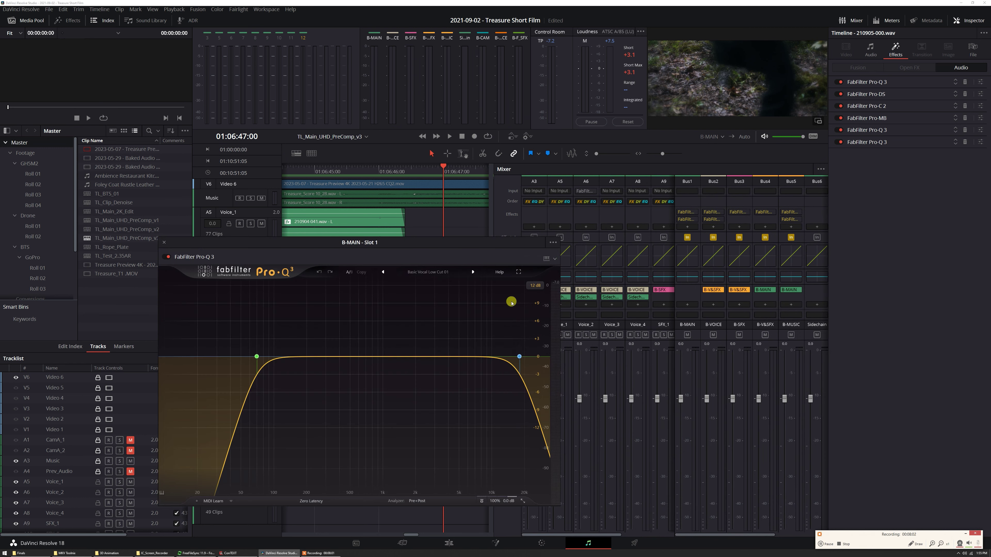
left_click_drag(376, 248, 311, 204)
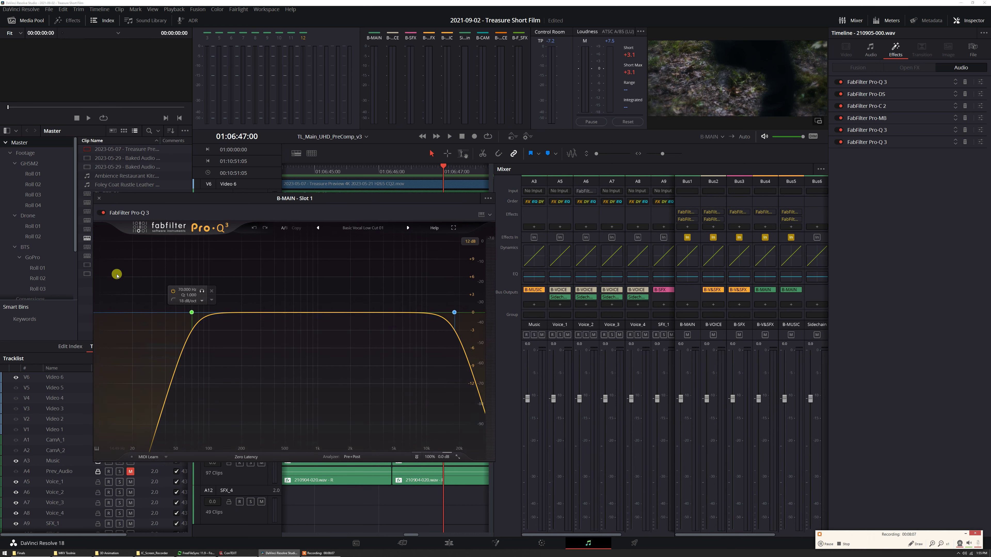
left_click(102, 200)
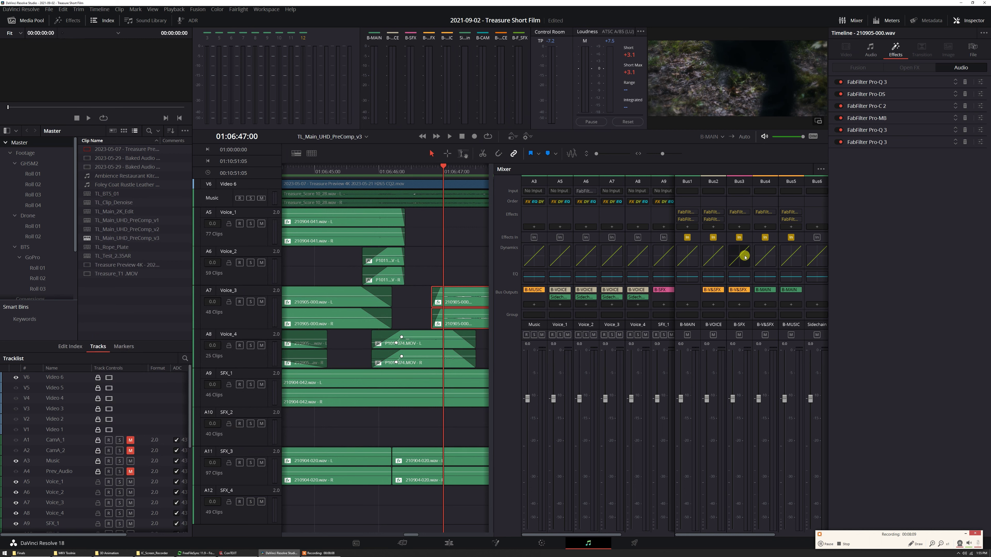
Step: Open FabFilter Pro-L 2 on the B-MAIN bus, play the mix from 01:06:47:00 to watch its metering, and close it
left_click(687, 221)
left_click_drag(306, 244, 326, 189)
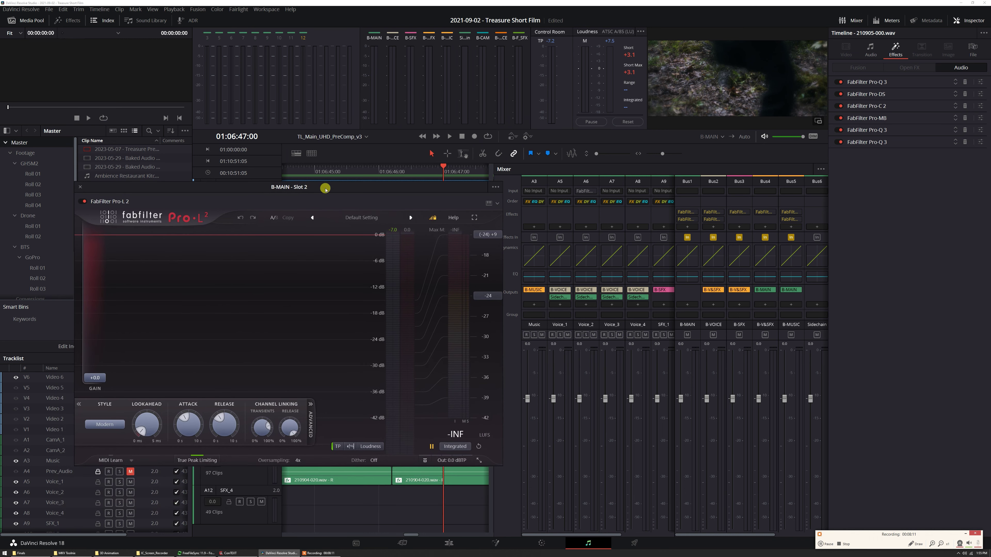
left_click_drag(219, 191, 192, 208)
key("space")
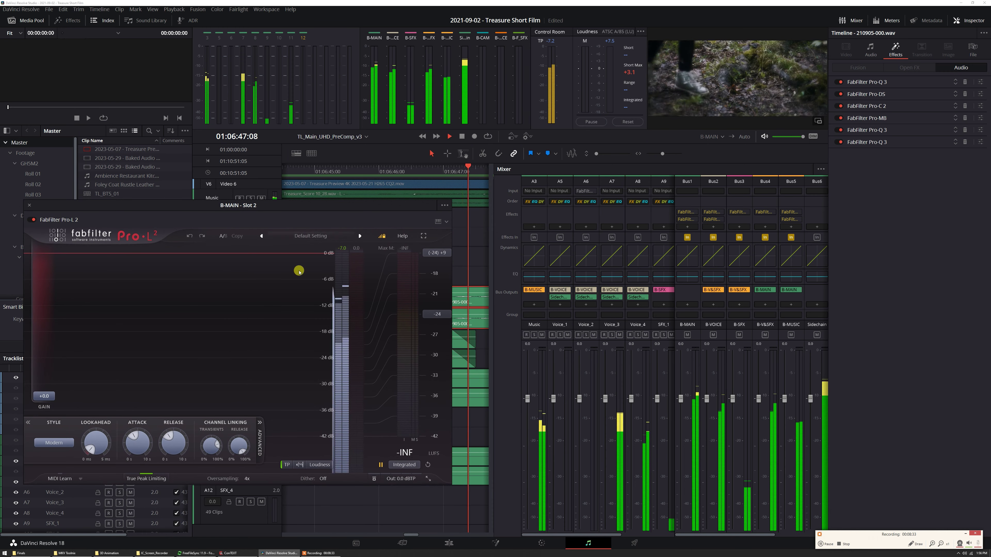
key("space")
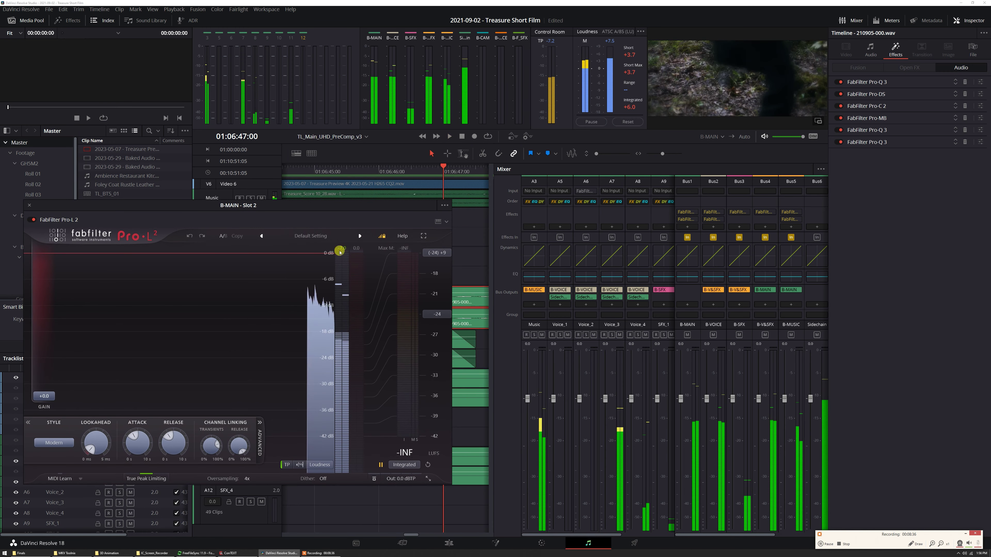
left_click_drag(262, 214, 304, 216)
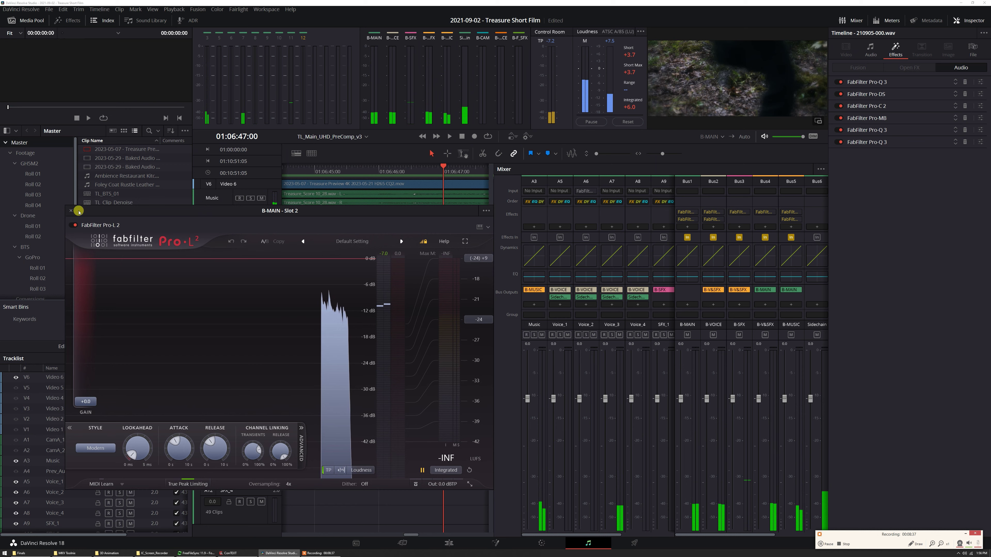
left_click(70, 211)
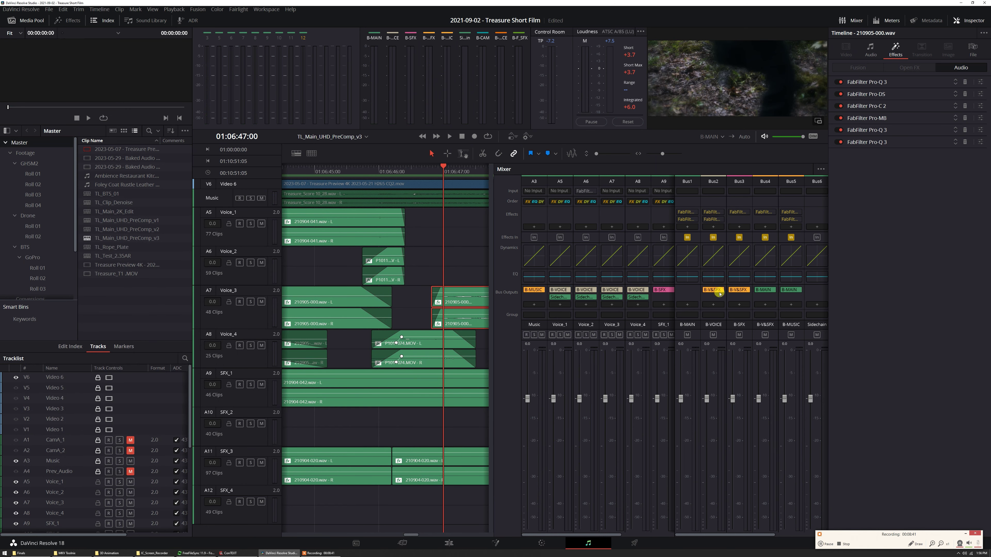
Step: Inspect FabFilter Pro-DS and the first-slot effect on the B-VOICE bus, closing each window after viewing
left_click(713, 219)
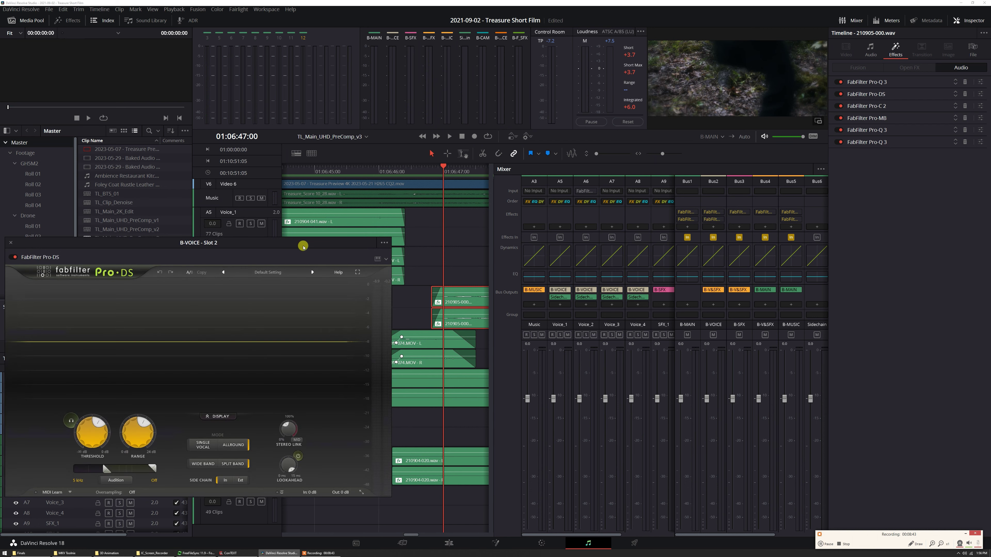
left_click_drag(288, 245, 356, 246)
left_click(77, 244)
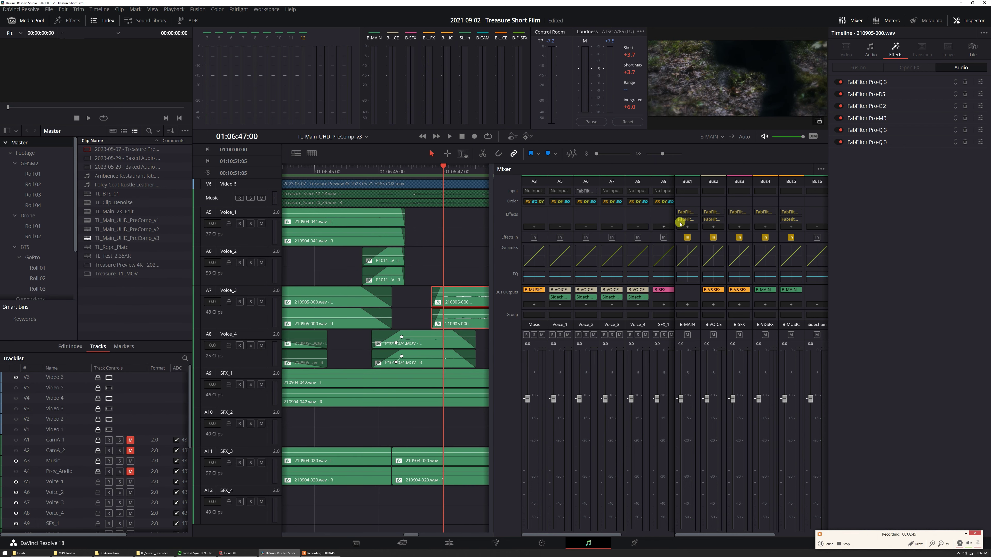
left_click(708, 212)
left_click(42, 248)
Step: Check the first effect on the B-SFX bus, and open Pro-Q 3 on B-V&SFX to examine its EQ curve
left_click(740, 211)
left_click(301, 141)
left_click(766, 213)
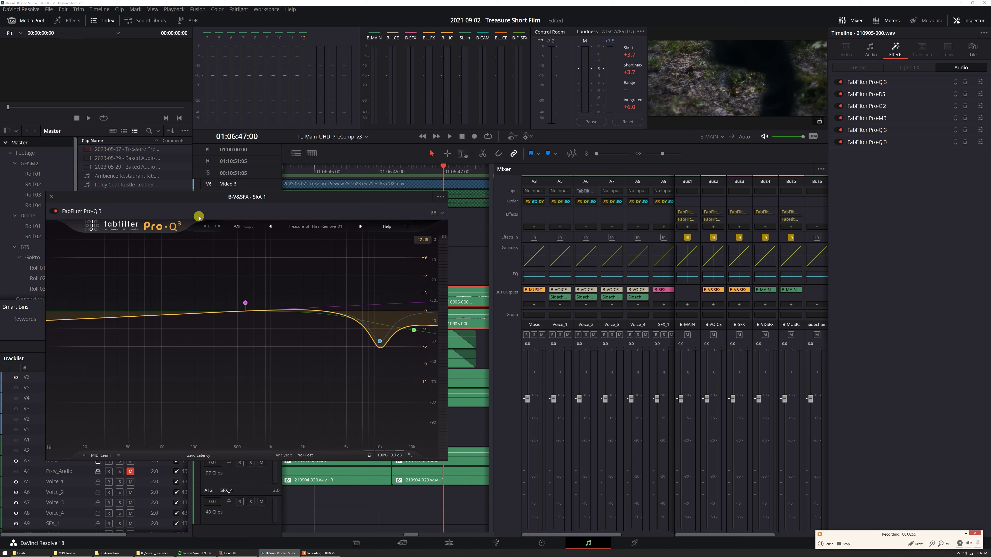
left_click_drag(200, 198, 193, 212)
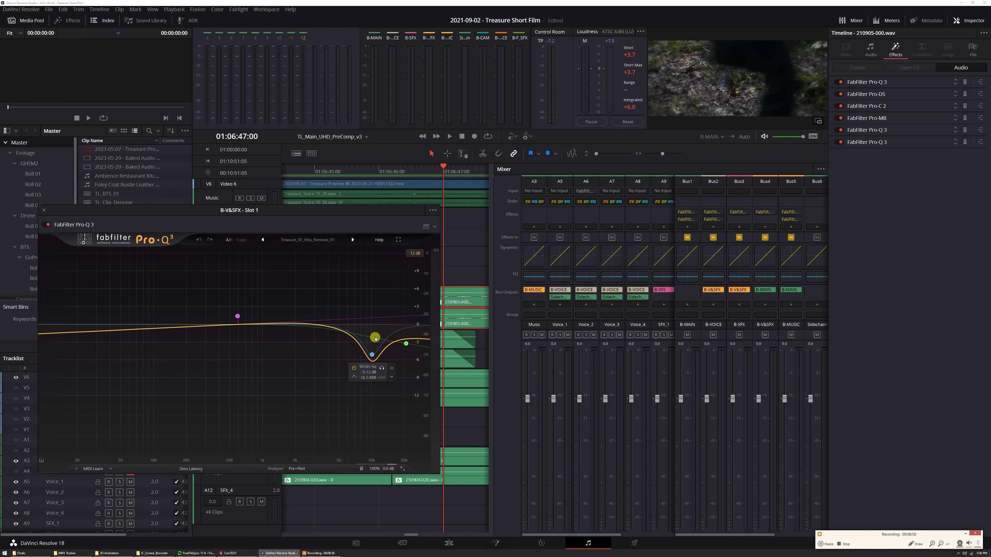
Step: Open Pro-Q 3 and Pro-C 2 on the B-MUSIC bus to inspect their settings, and close Pro-Q 3
left_click(790, 214)
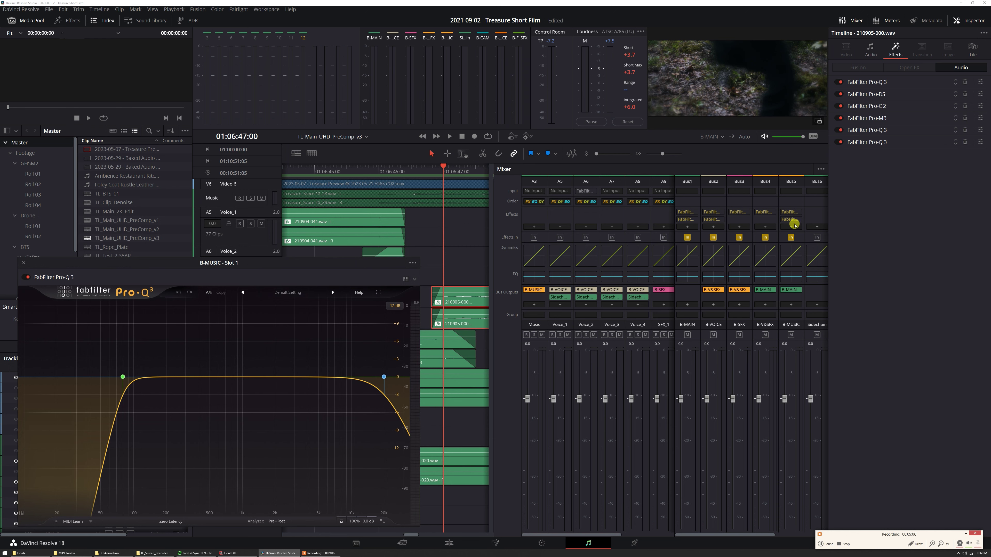
left_click(792, 220)
mouse_move(268, 221)
left_mouse_down()
mouse_move(279, 225)
mouse_move(272, 218)
left_mouse_up()
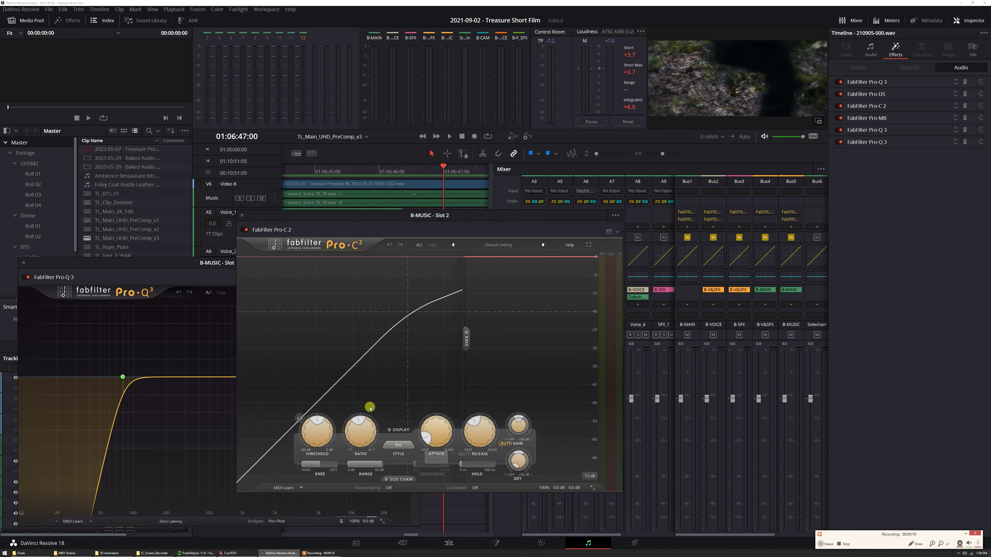
mouse_move(353, 434)
left_click_drag(217, 262, 60, 261)
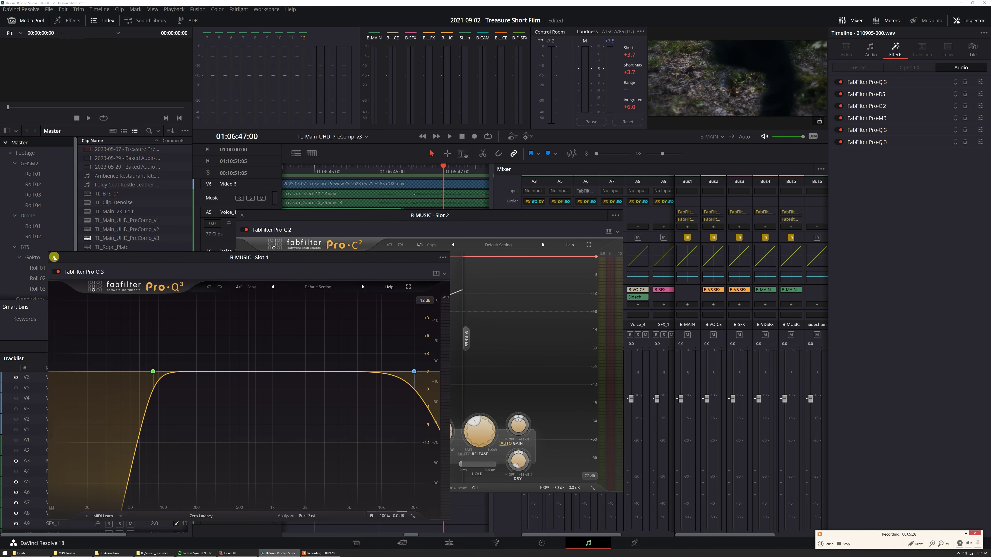
left_click(54, 258)
Step: Play the end credits music around 01:09:56:05 while watching the B-MUSIC bus compression in Pro-C 2, and stop playback
scroll(353, 202, "down", 3)
left_click_drag(403, 215, 753, 225)
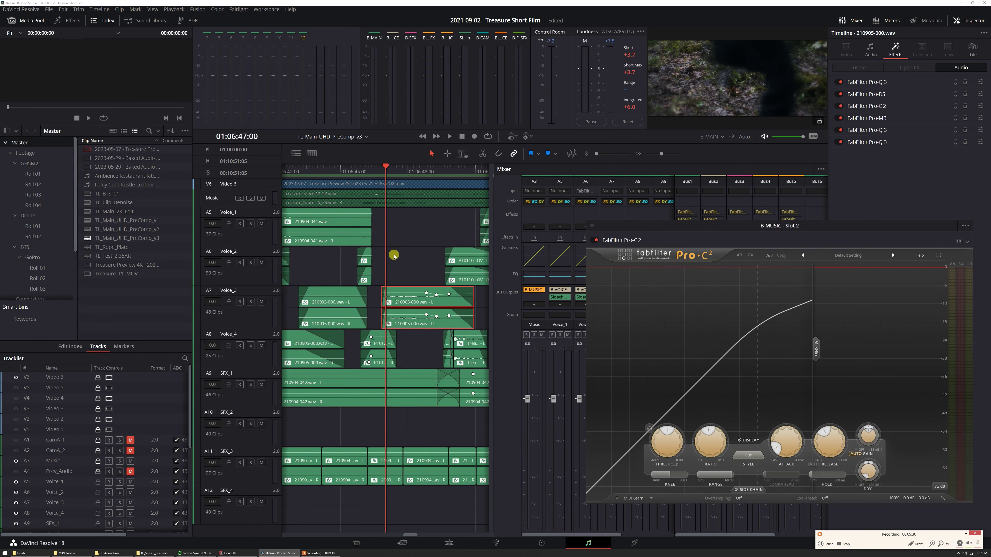
scroll(394, 256, "down", 5)
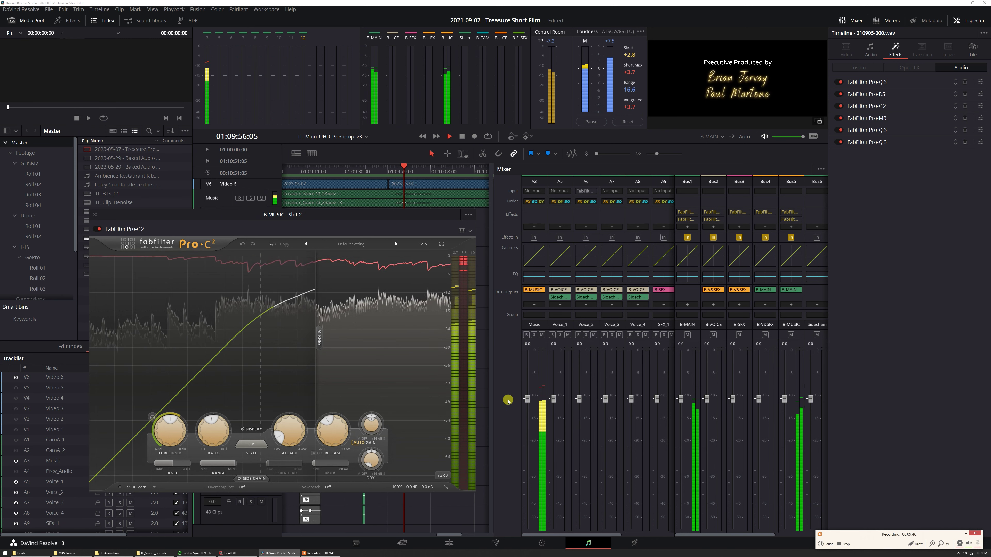
key("space")
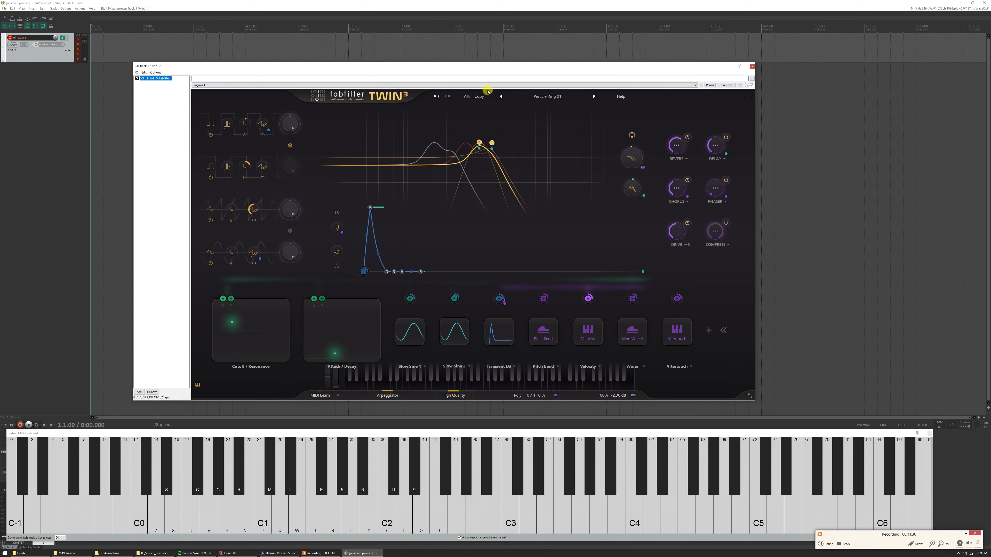
Step: View the Custom presets of FabFilter Twin 3 in REAPER, keeping Particle Ring 01 loaded
left_click_drag(489, 66, 495, 66)
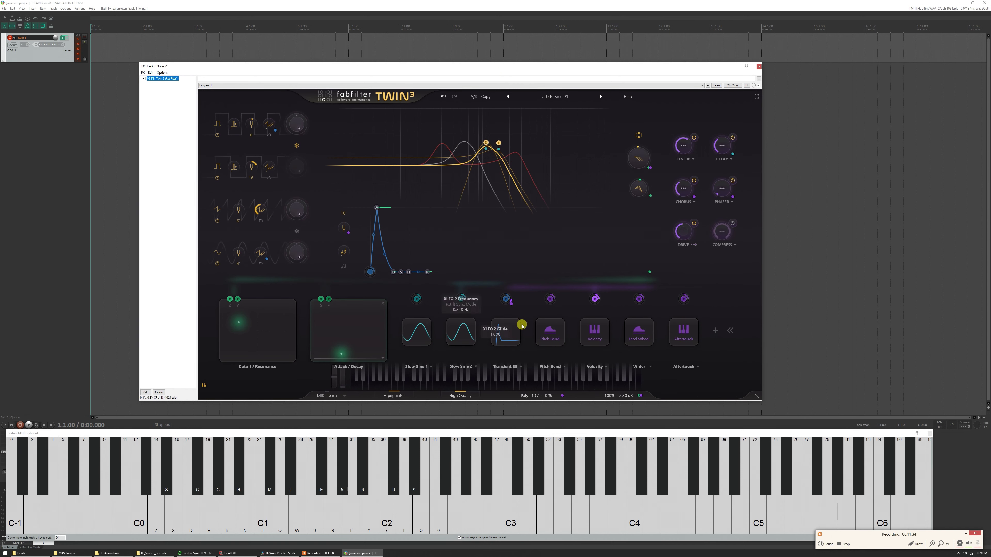
left_click(506, 101)
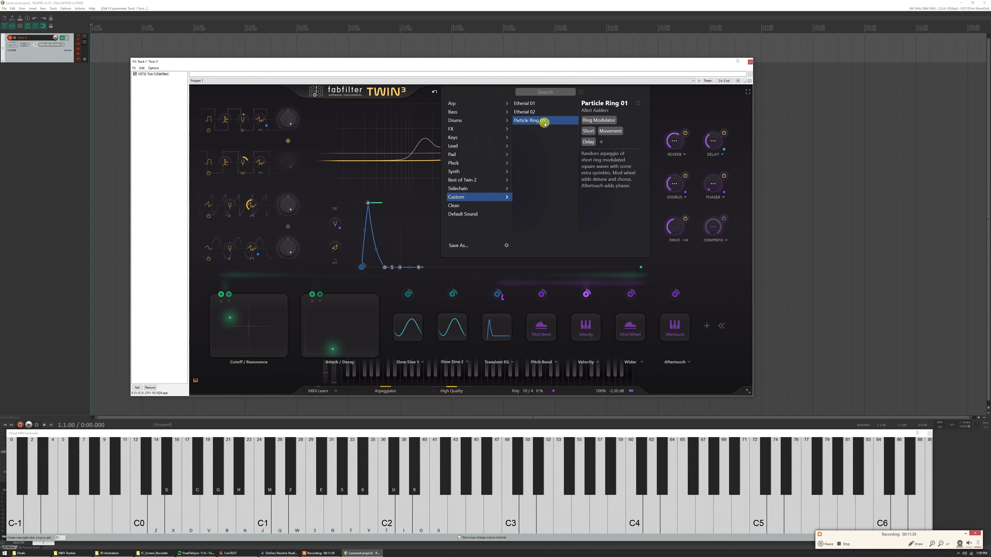
left_click(669, 72)
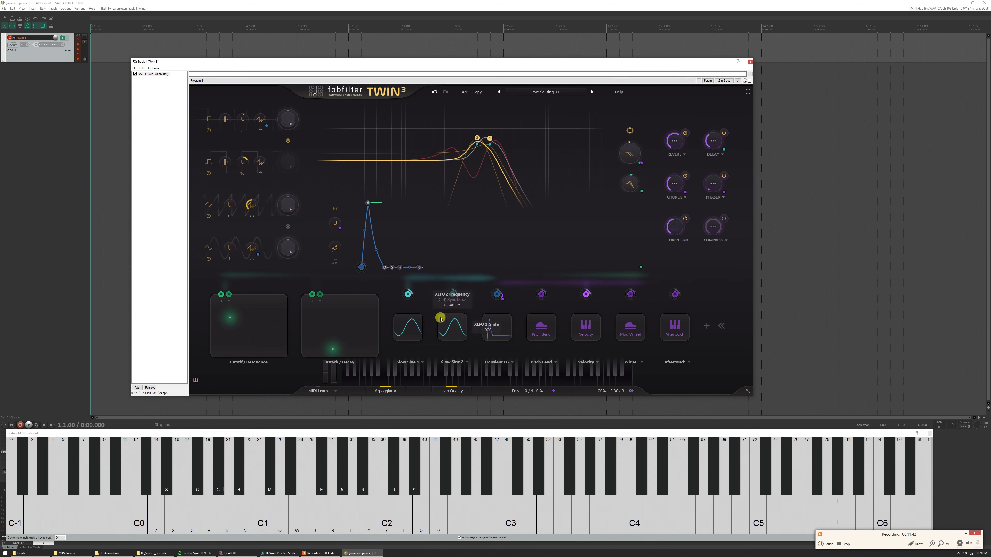
Step: Audition Twin 3's Particle Ring 01 sound by playing several notes from C5 upward on the virtual MIDI keyboard
left_click_drag(531, 436, 535, 432)
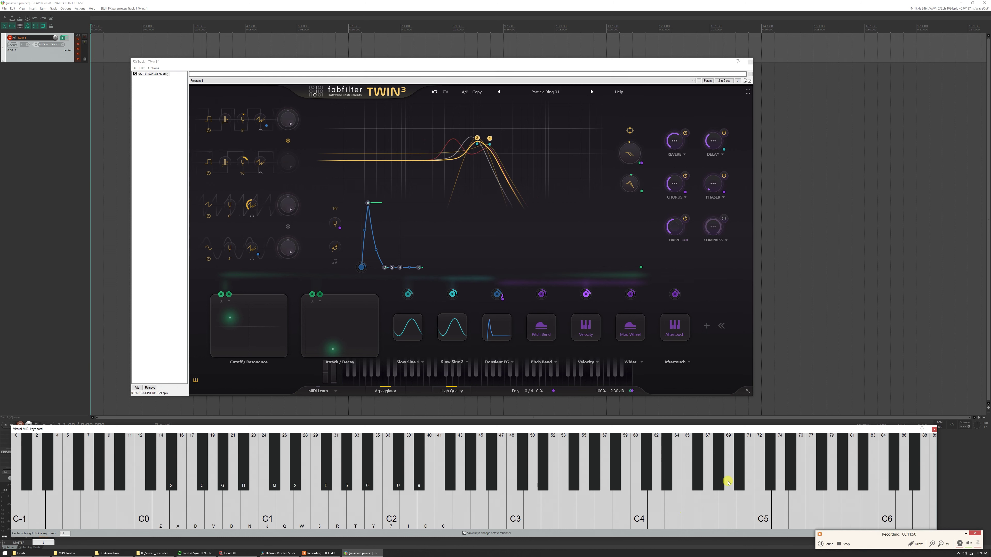
left_click(765, 506)
left_click(844, 510)
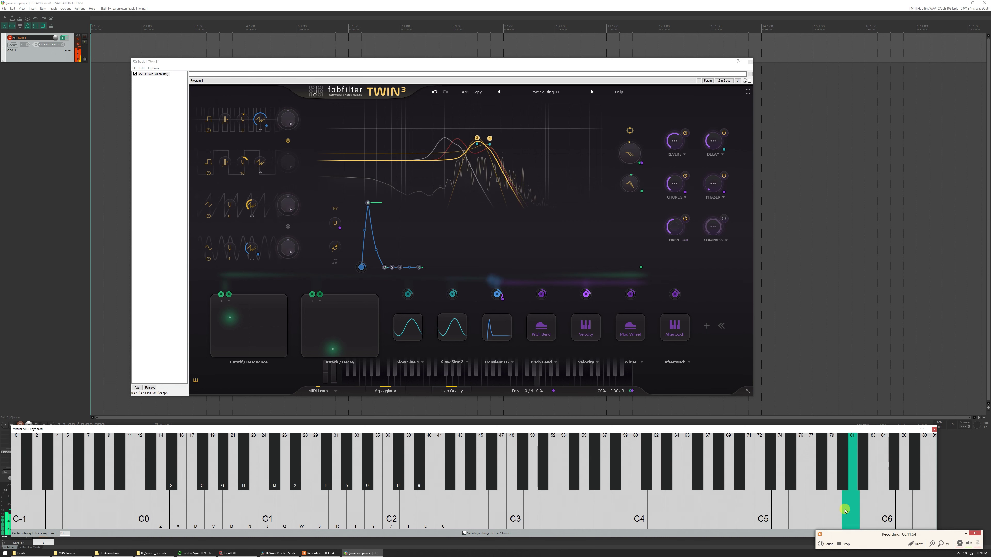
left_click(909, 509)
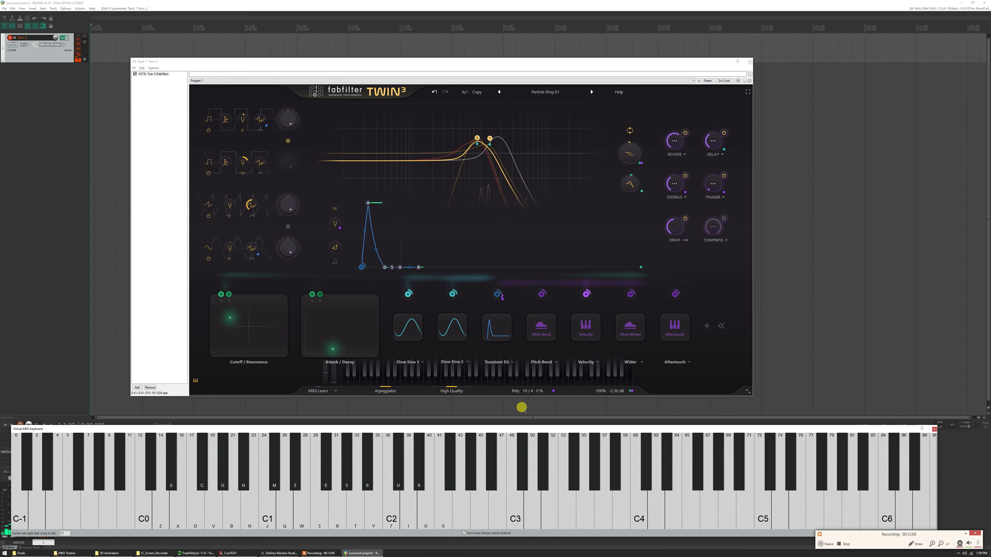
Step: Switch to DaVinci Resolve, select the Fairy SFX clips on SFX_2 and SFX_3, and open Bus Assign to examine the track routing
left_click_drag(403, 428, 632, 470)
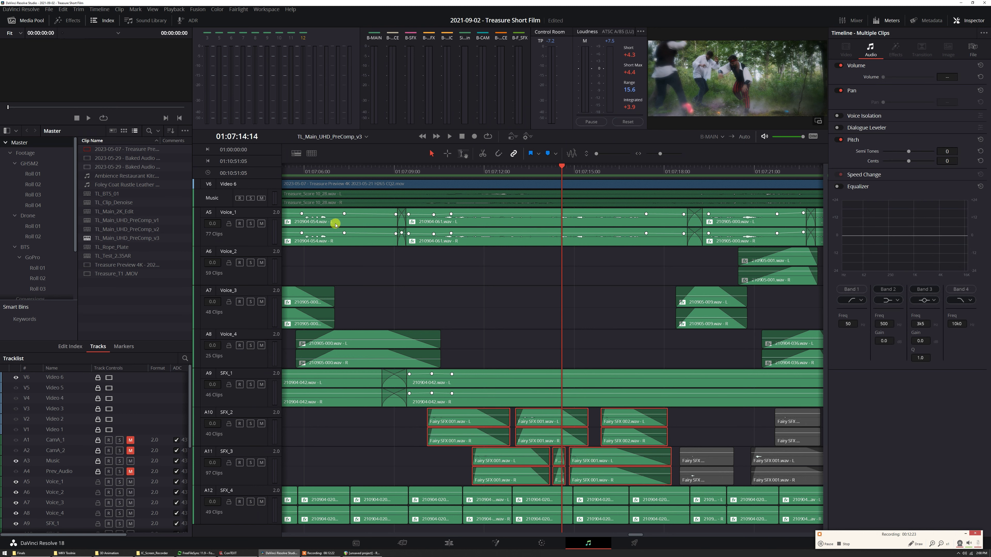
left_click(237, 9)
left_click(251, 27)
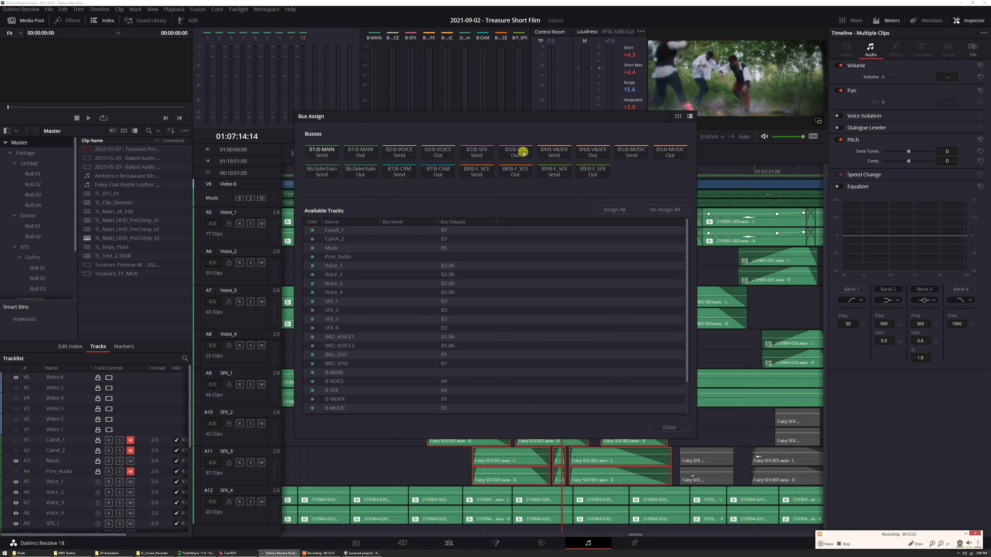
left_click_drag(522, 129, 599, 181)
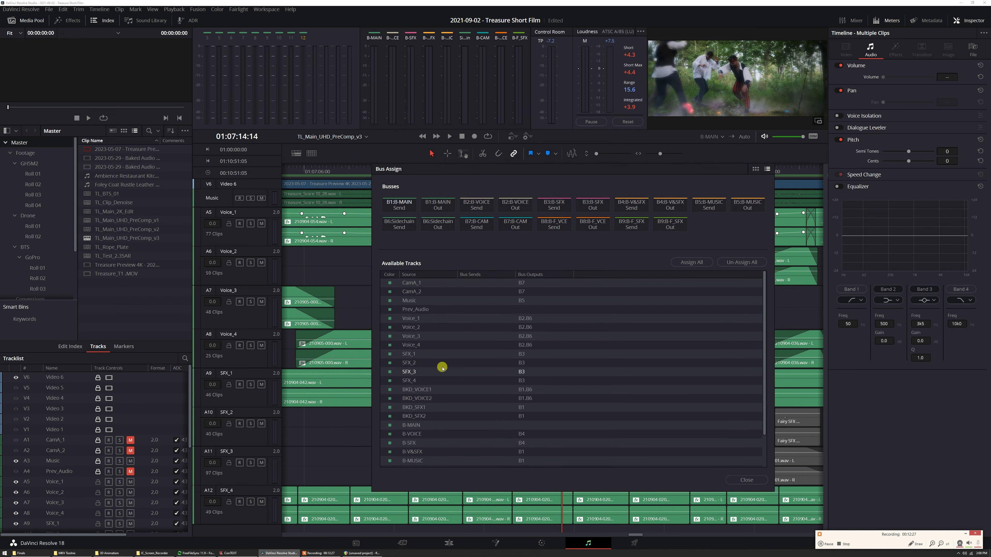
Step: Close Bus Assign, select the SFX tracks and the Voice tracks together on the timeline, and clear the selection
scroll(483, 423, "up", 2)
left_click(751, 479)
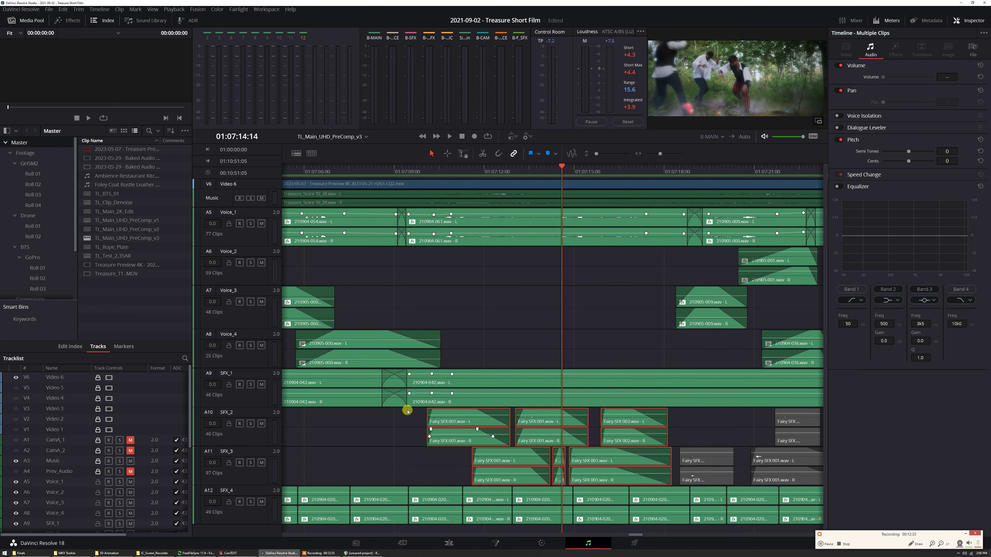
left_click(247, 409)
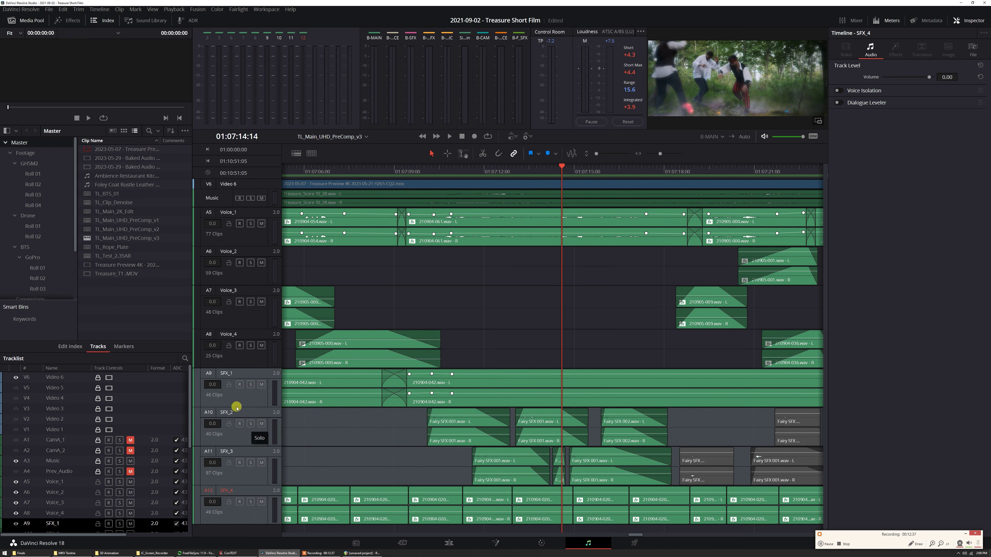
left_click(226, 490)
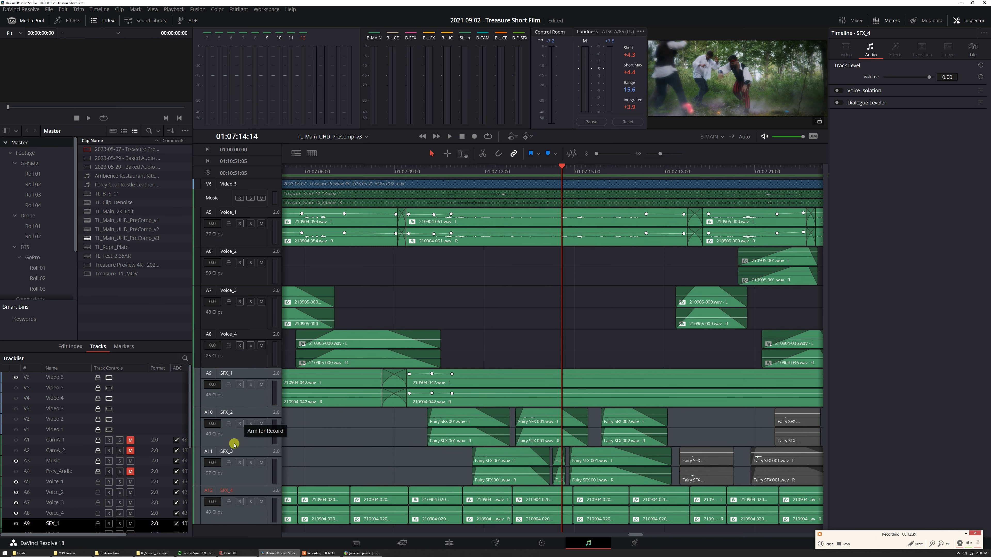
left_click_drag(229, 353, 254, 504)
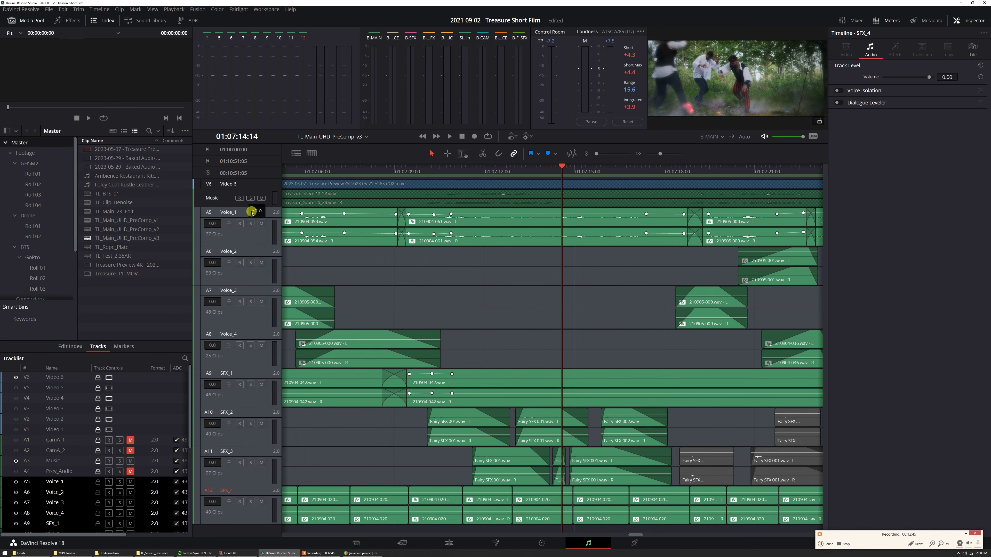
left_click(648, 347)
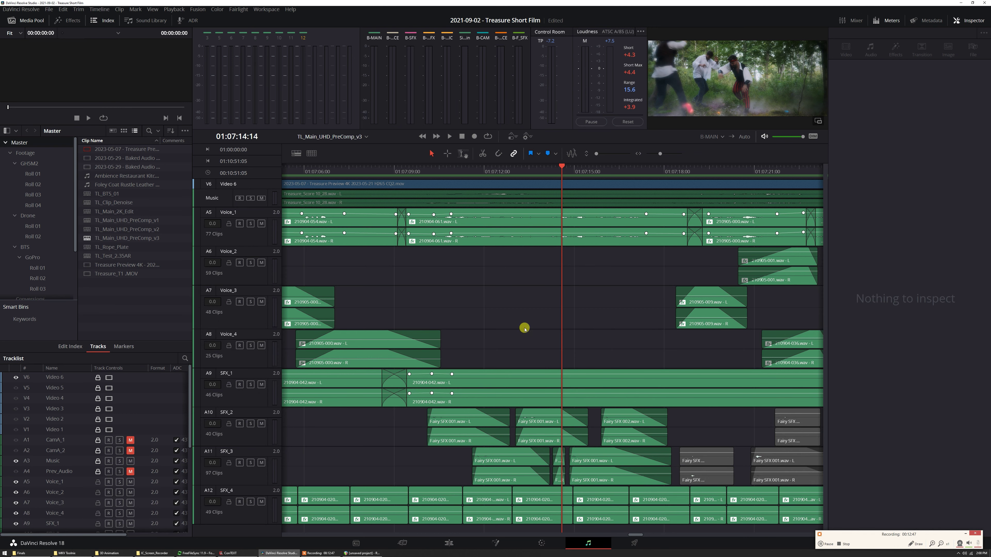
Step: Park the playhead at 01:08:24:09, copy the 210904-064.wav clip from SFX_2 to Voice_3, extend its end across the gap, and solo Voice_3
mouse_move(368, 555)
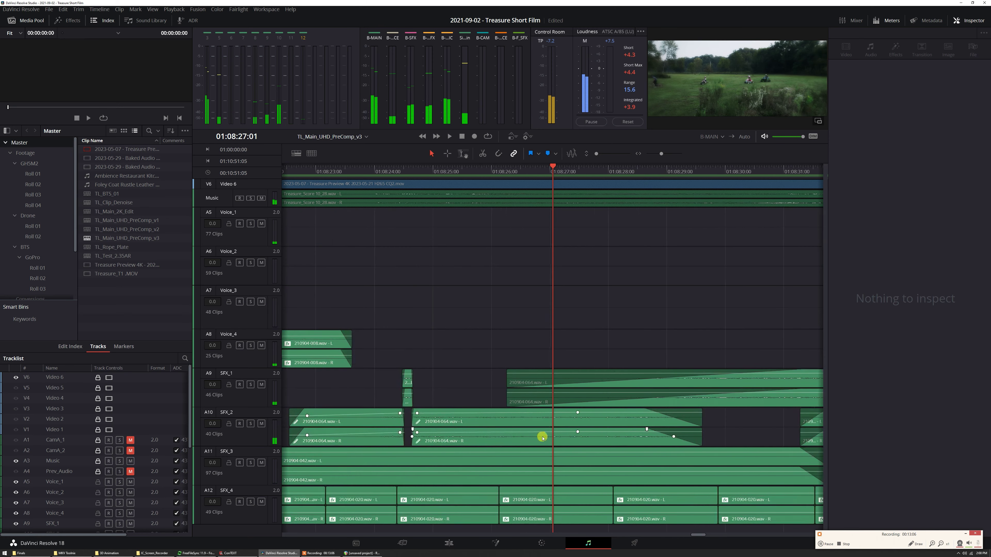
left_click(513, 171)
scroll(643, 390, "up", 3)
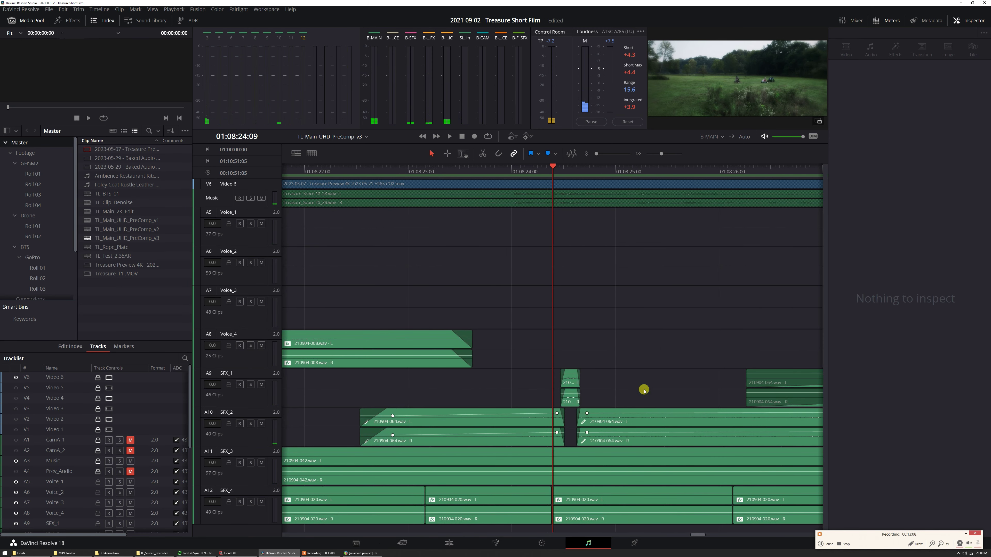
scroll(661, 391, "down", 2)
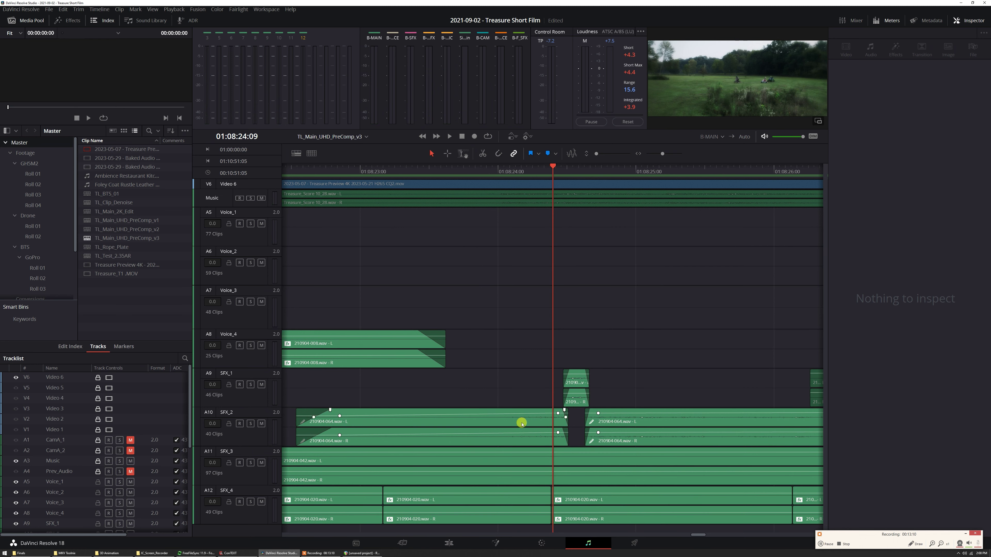
key("ctrl+z")
left_click(250, 302)
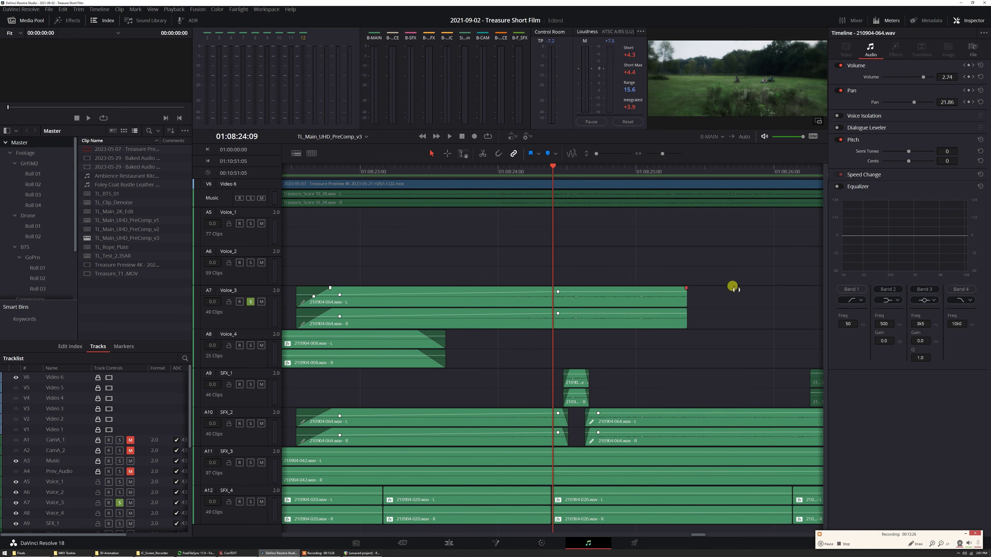
Step: Play the soloed Voice_3 clip and scrub to the noise at 01:08:24:13
left_click(516, 169)
key("space")
key("space")
left_click(567, 170)
left_click_drag(566, 170, 574, 170)
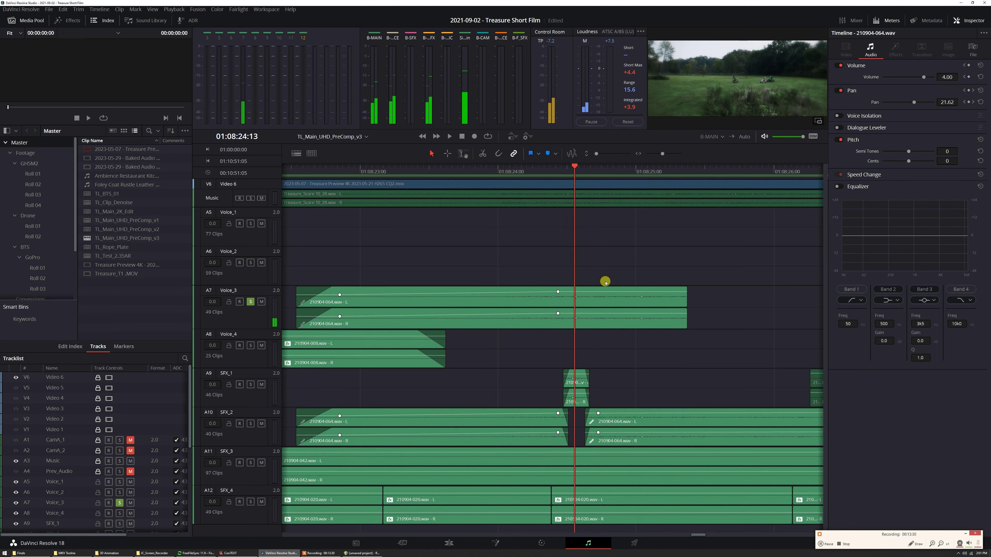
Step: Enlarge the Voice_3 track and examine the 210904-064.wav waveform at sample level around 01:08:24:13
left_click(596, 310)
scroll(598, 327, "up", 10)
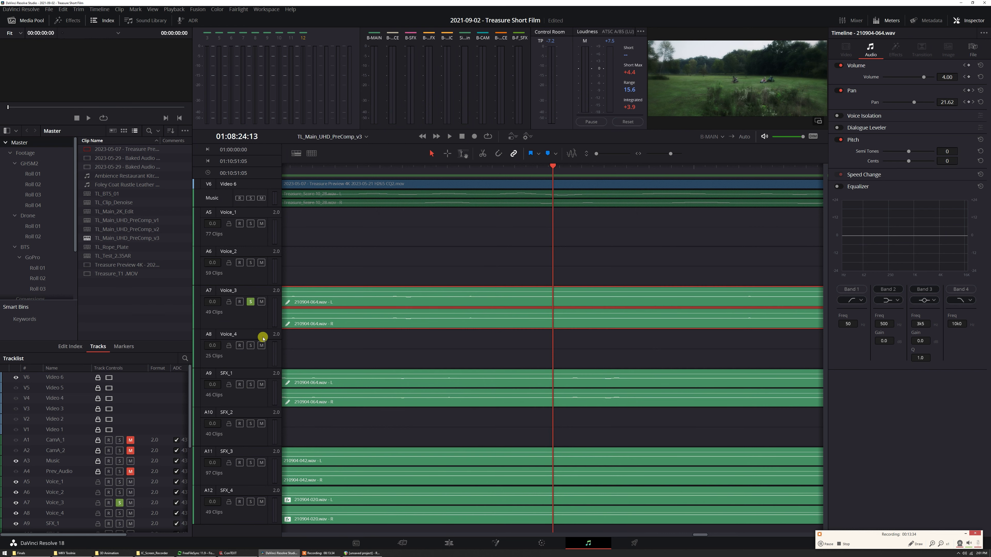
left_click_drag(257, 328, 628, 391)
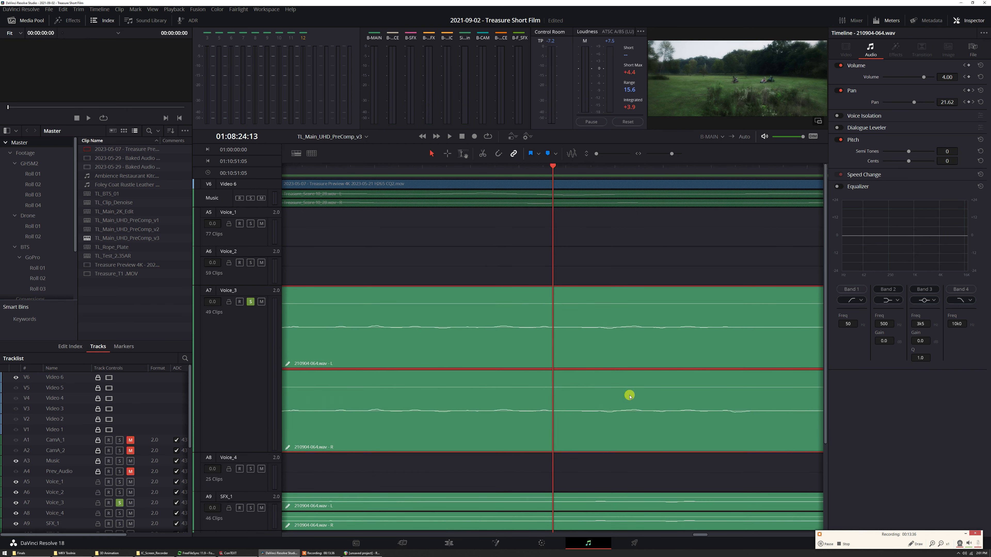
scroll(583, 394, "up", 1)
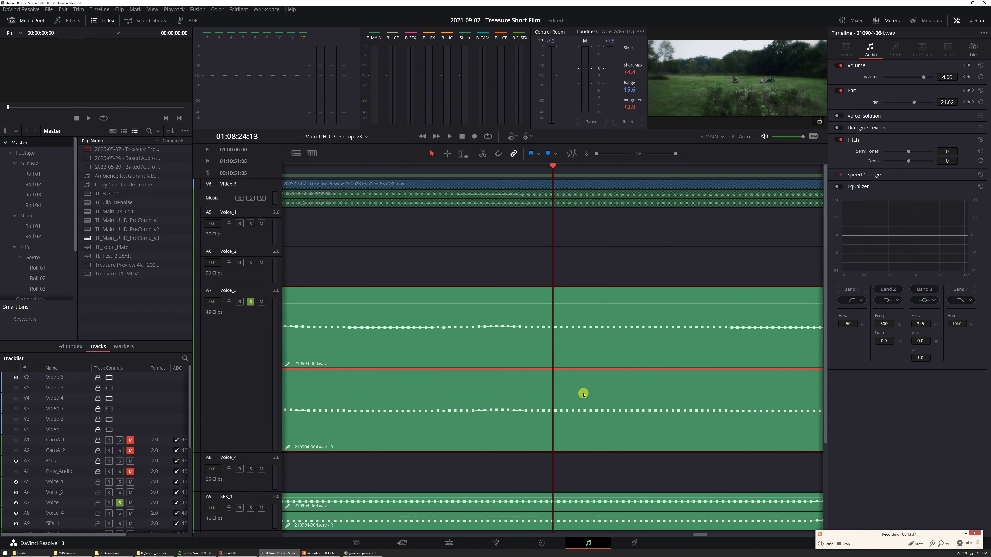
left_click(353, 328)
left_click(448, 328)
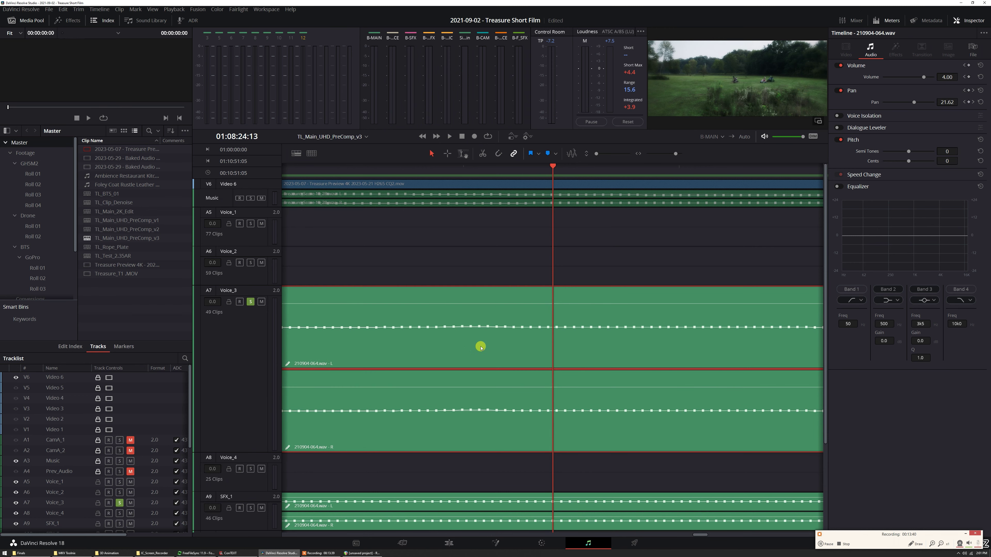
scroll(530, 342, "down", 1)
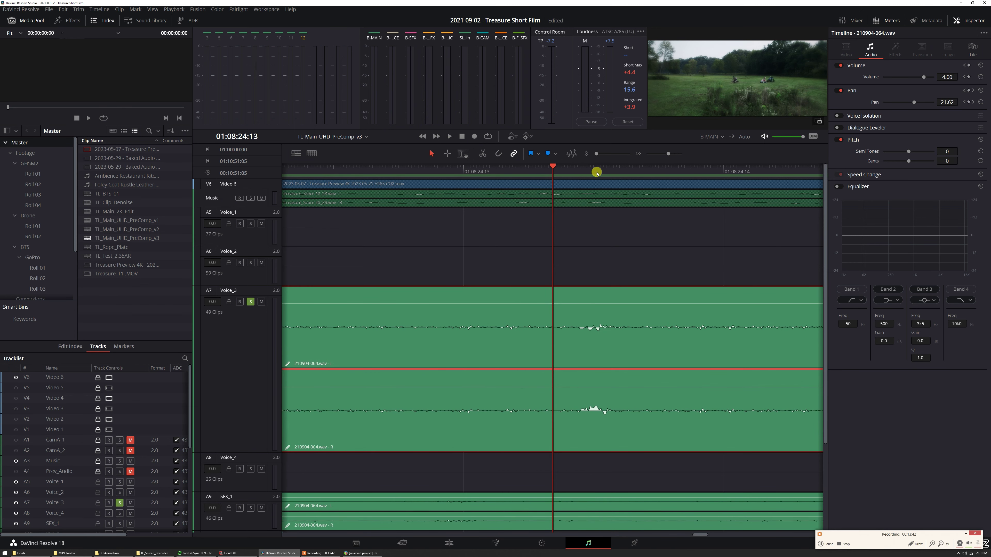
scroll(521, 358, "up", 1)
scroll(520, 360, "down", 1)
scroll(364, 341, "left", 3)
left_click_drag(490, 328, 623, 326)
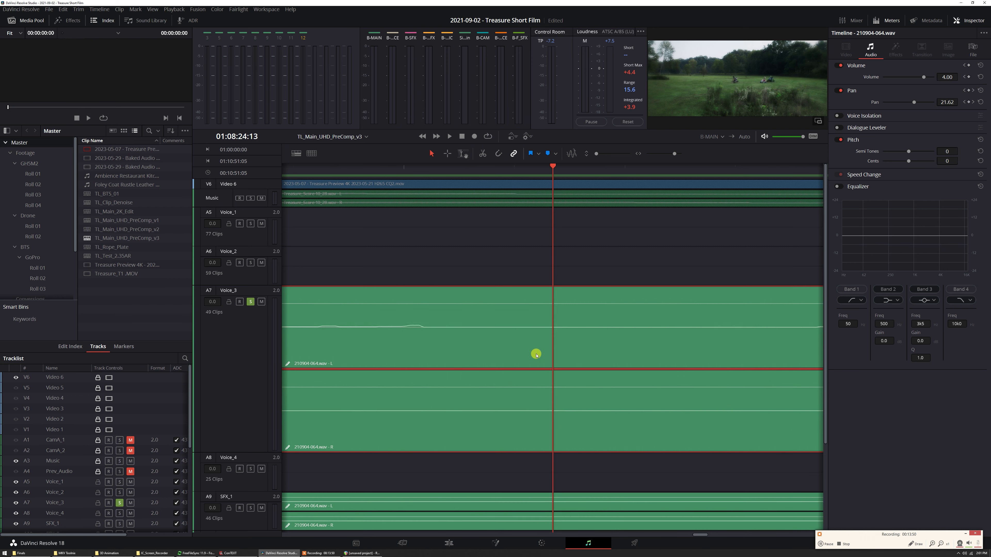
scroll(516, 348, "down", 3)
scroll(512, 350, "down", 5)
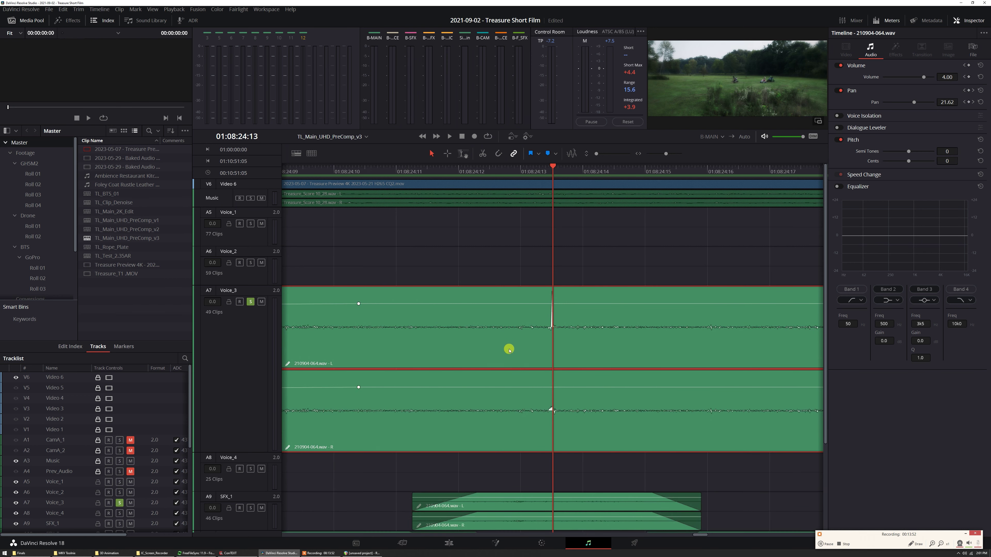
Step: Unsolo Voice_3, shrink the track to its former height, and delete the copied 210904-064.wav clip from it
left_click(252, 302)
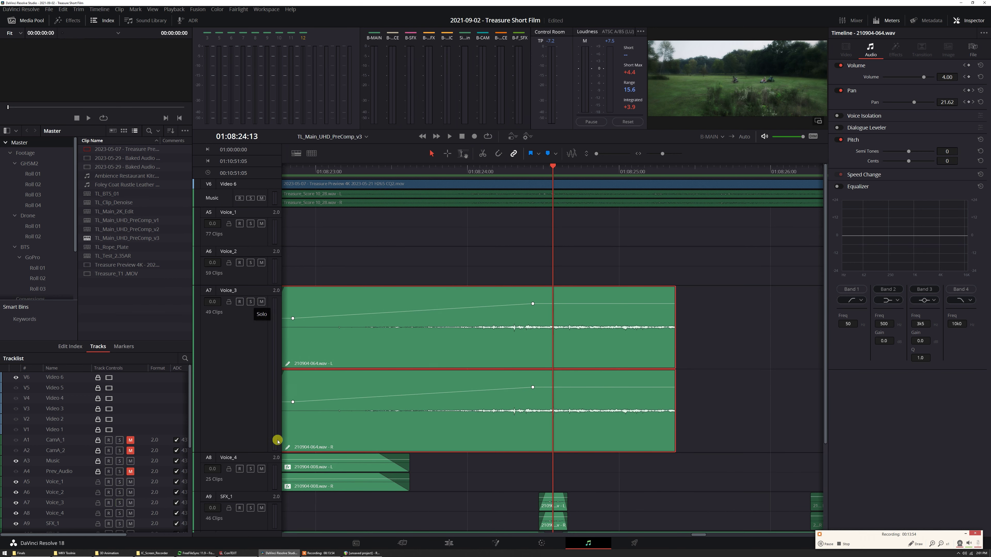
left_click_drag(262, 441, 260, 322)
scroll(599, 381, "down", 2)
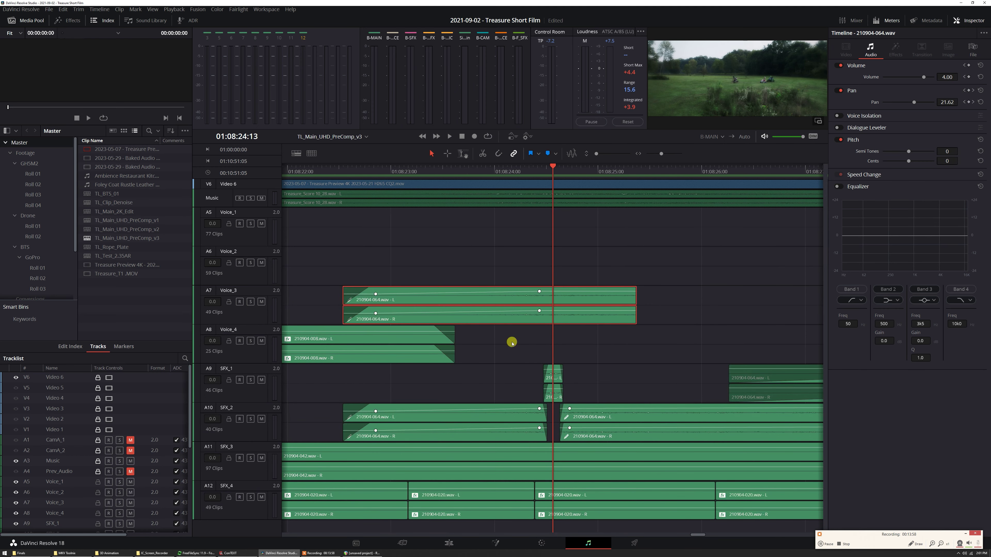
key("Delete")
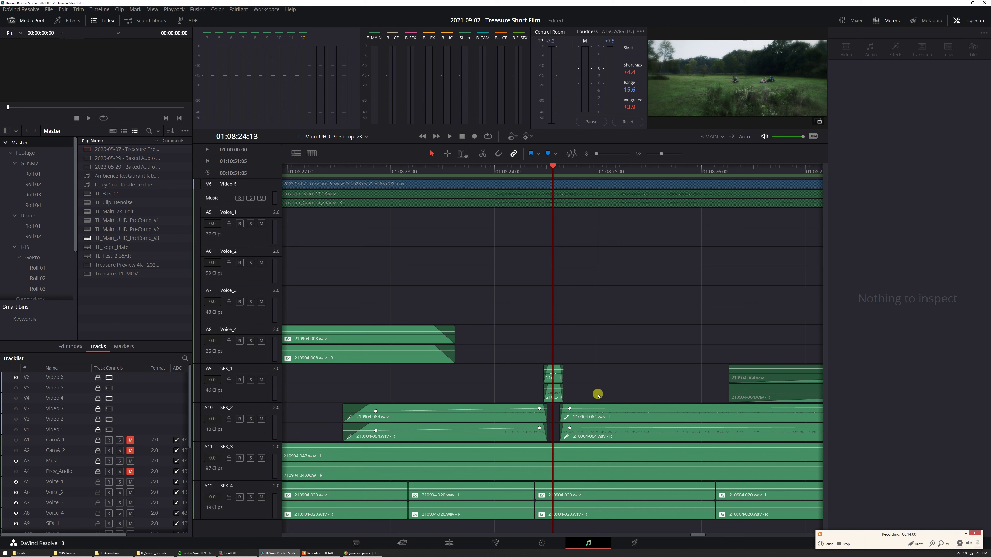
Step: Solo SFX_1 and SFX_2 and play the patched section of 210904-064.wav twice, starting shortly before 01:08:24:00
scroll(597, 395, "up", 5)
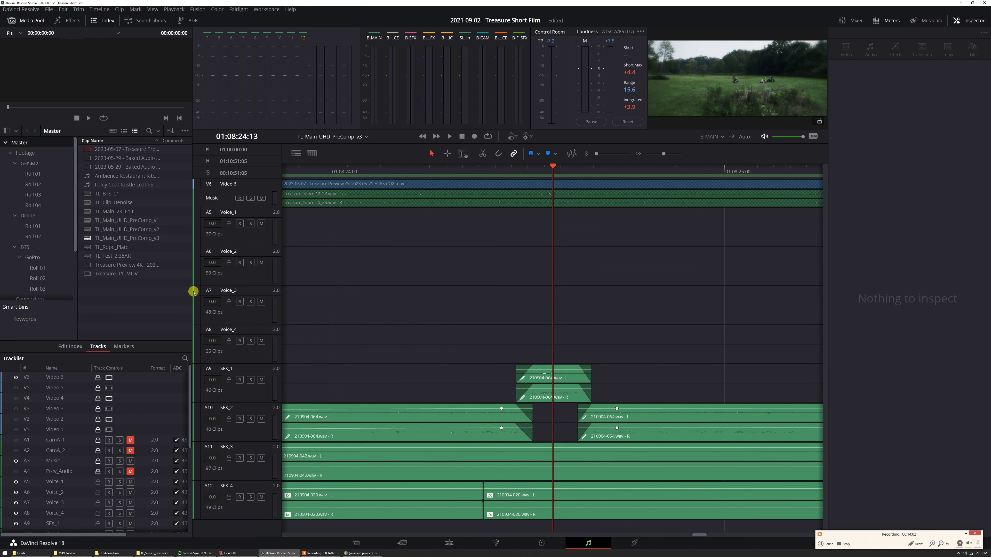
left_click(250, 380)
left_click(250, 419)
left_click(317, 170)
scroll(512, 329, "down", 3)
key("space")
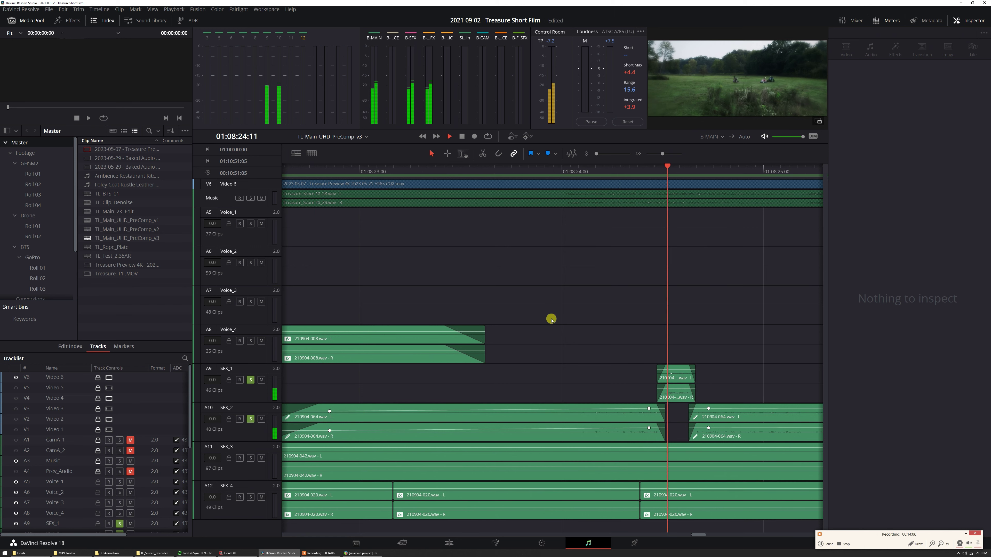
left_click(551, 318)
scroll(476, 276, "right", 3)
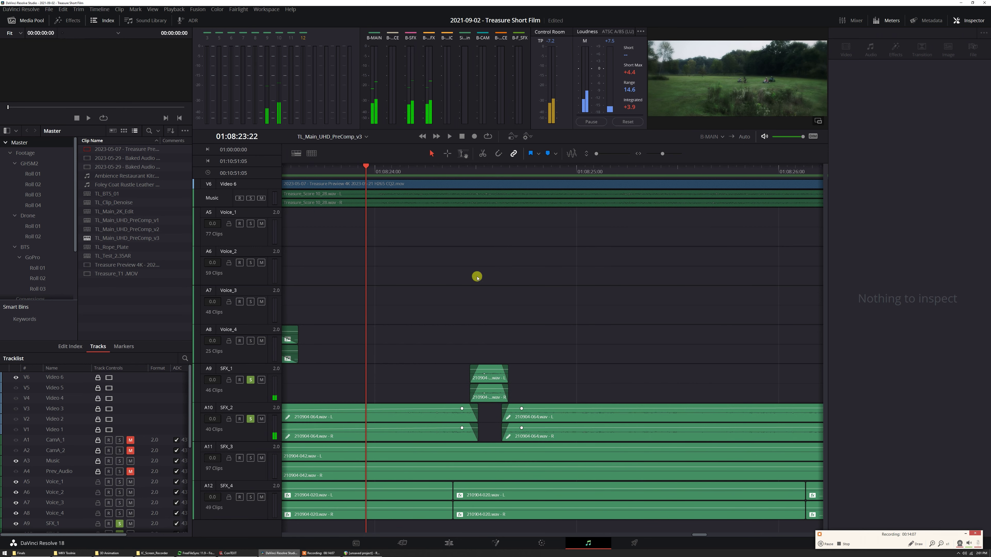
left_click(324, 171)
key("space")
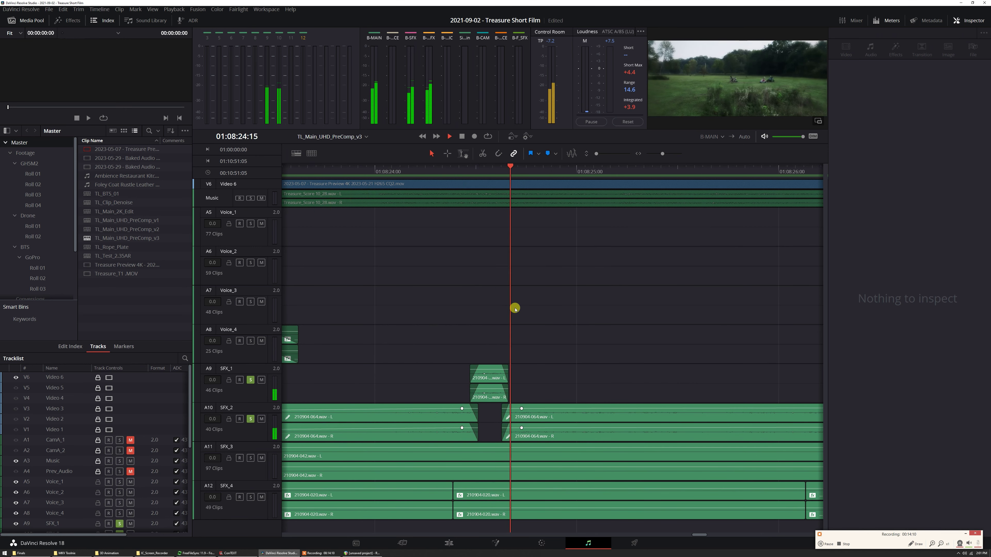
key("space")
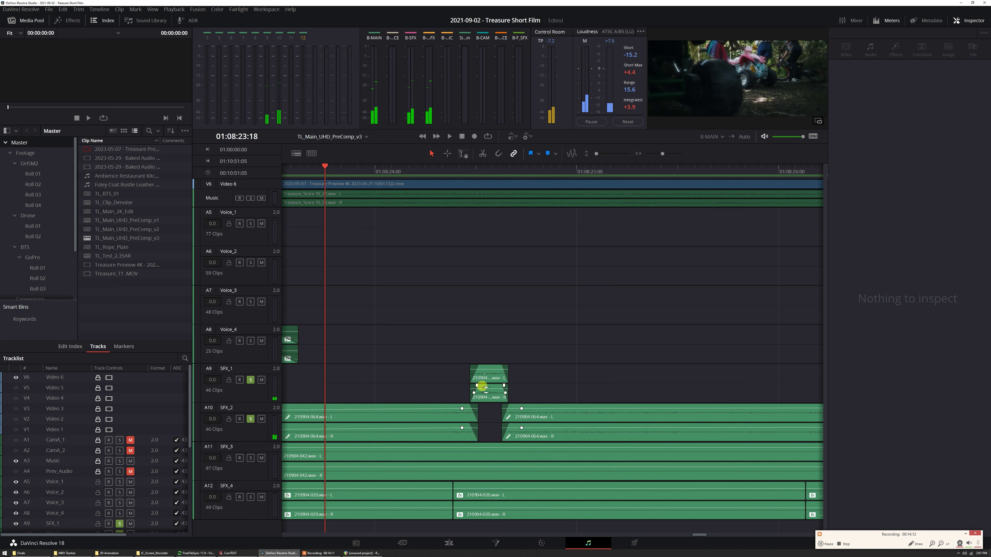
Step: Fit the whole timeline in view from 01:00:00:00 with SFX_1 and SFX_2 unsoloed, and reduce the height of the Voice and SFX tracks
scroll(596, 369, "down", 1)
scroll(620, 356, "down", 2)
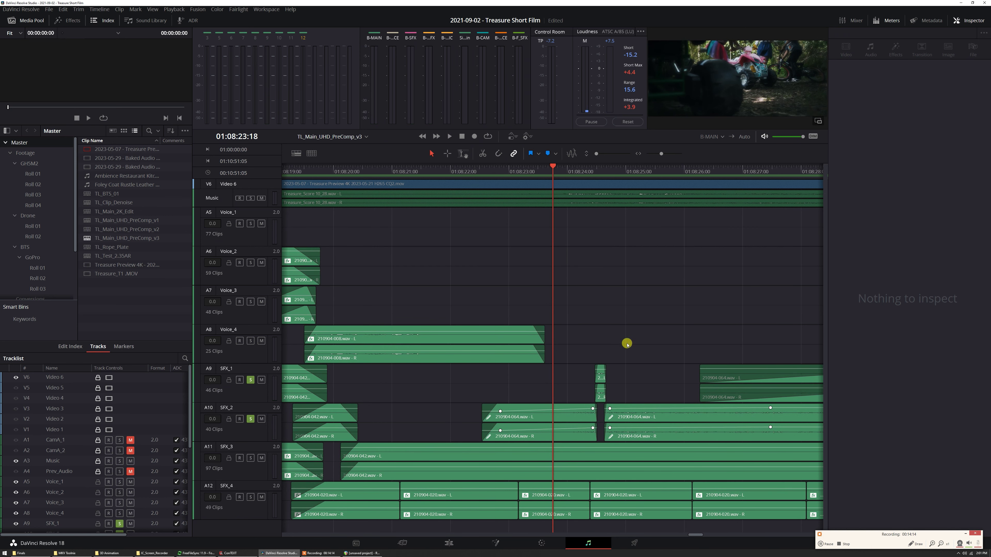
left_click(573, 198)
key("shift+z")
key("Home")
left_click_drag(229, 482, 230, 224)
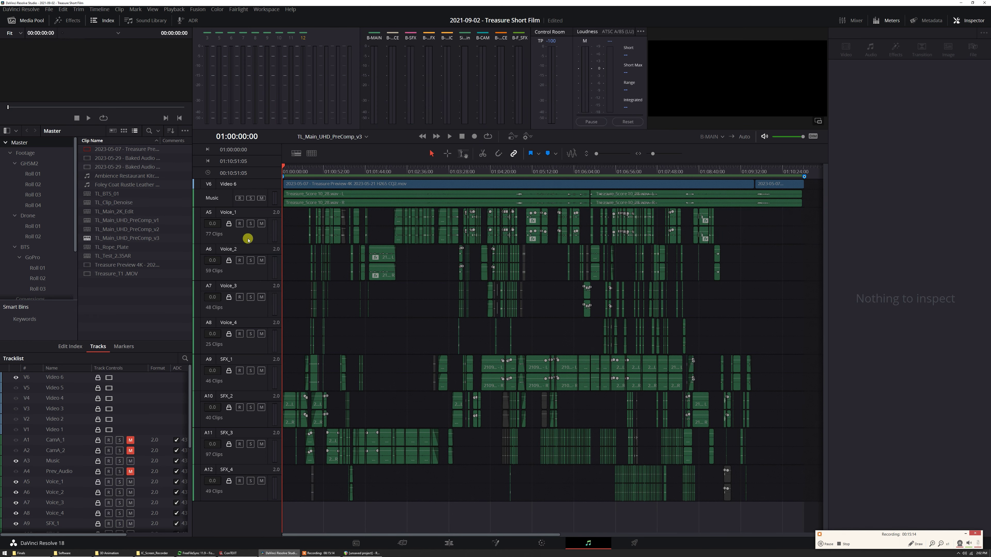
left_click(247, 500)
left_click_drag(250, 464, 254, 443)
scroll(383, 418, "down", 3)
left_click(409, 420)
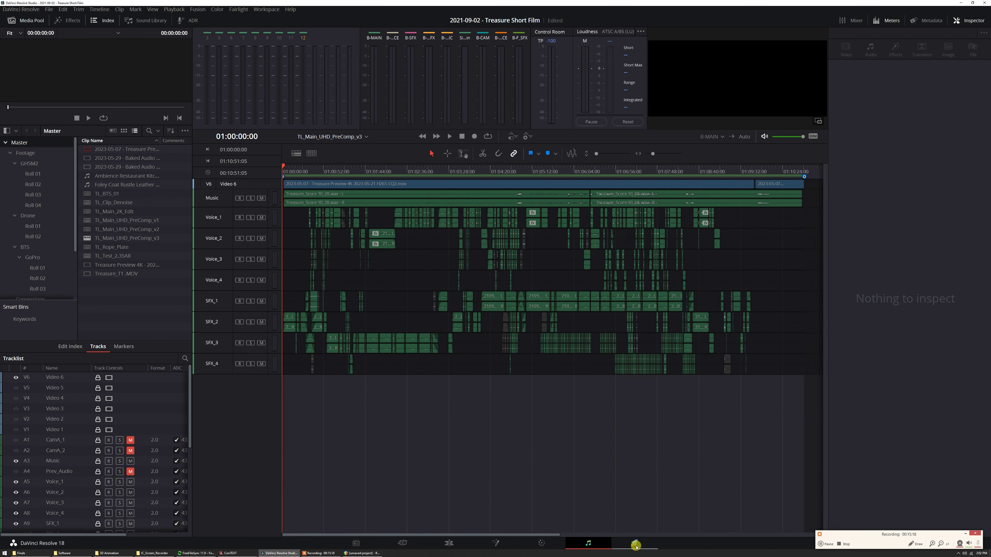
Step: View the Deliver page's Wave audio export settings and the rendered Treasure audio WAV, and return to the Final Renders folder
left_click(635, 544)
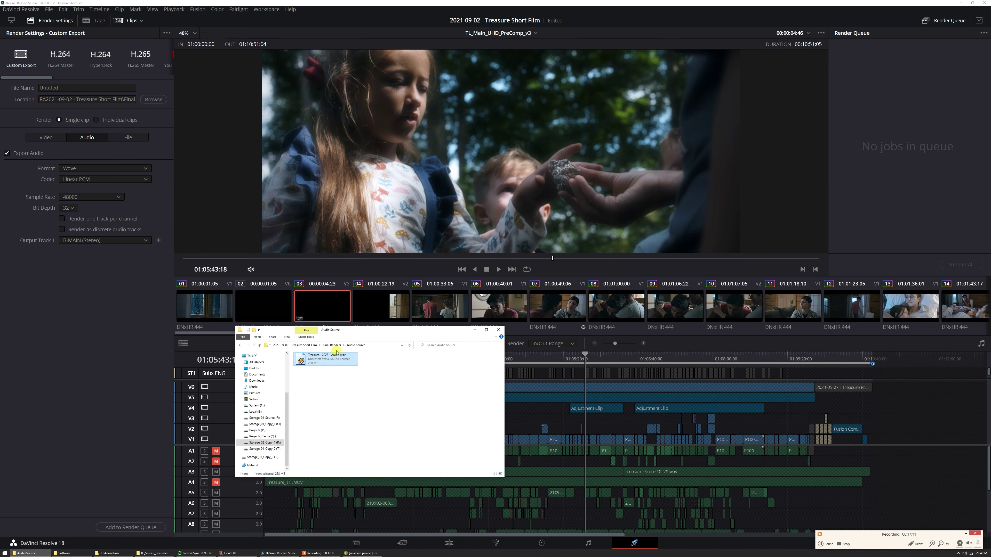
left_click(334, 346)
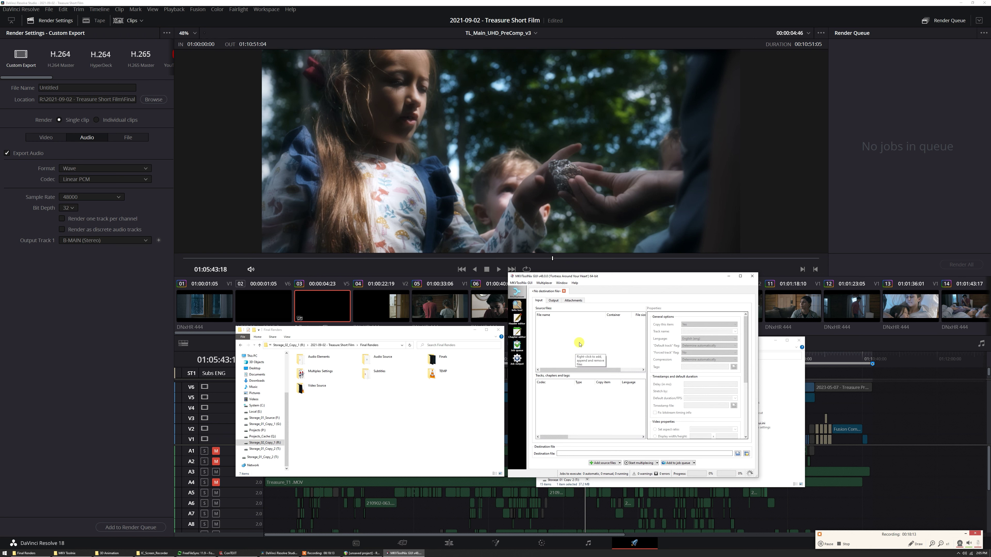
Step: Add the Treasure - 2023 - 4K Master SRC Video file from the Video Source folder to MKVToolNix as a source
double_click(324, 388)
left_click(378, 359)
left_click_drag(378, 359, 561, 338)
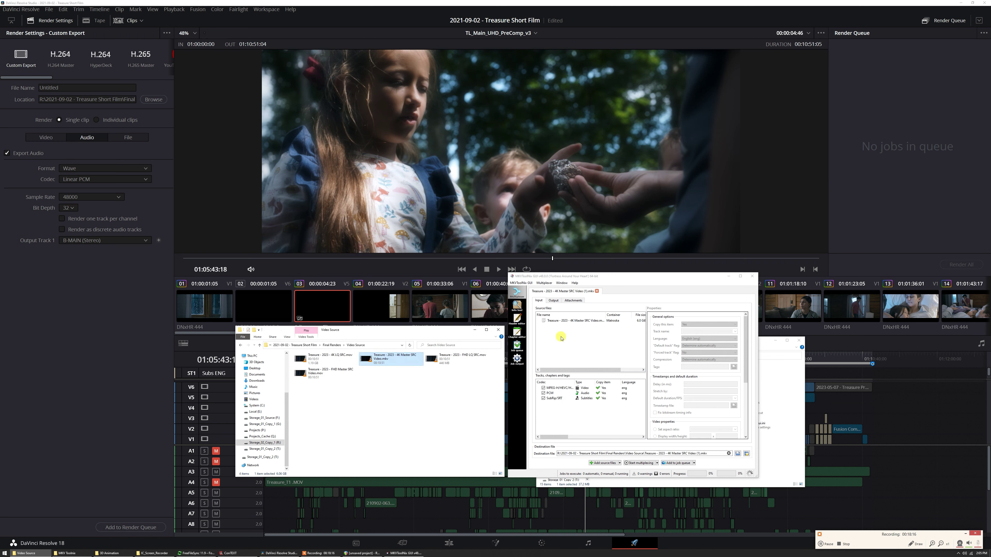
Step: Add Treasure - 2023 - Audio.wav as a new source in the current multiplex settings, and exclude the video file's own PCM and SubRip tracks
left_click(332, 345)
double_click(323, 365)
left_click_drag(336, 364, 579, 419)
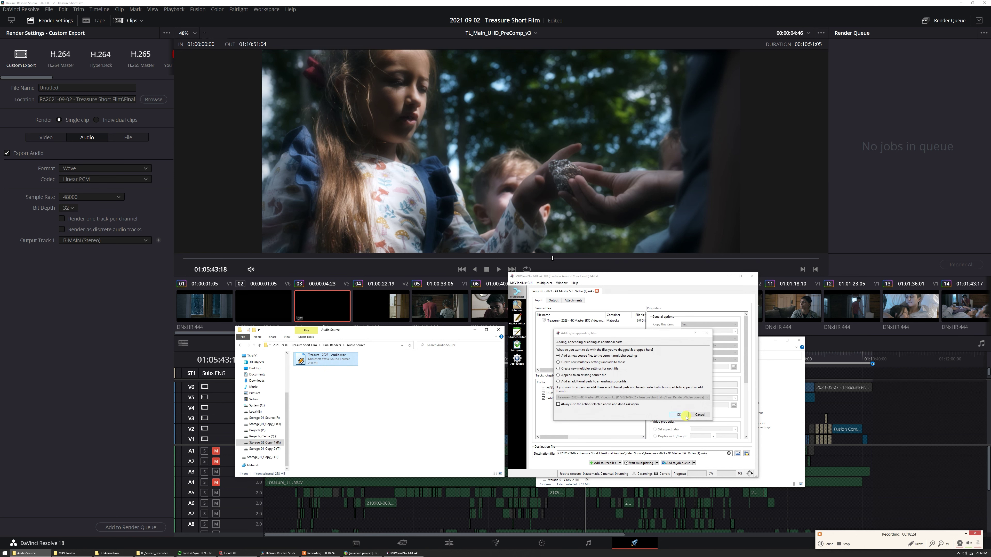
left_click(678, 414)
left_click(543, 393)
left_click(543, 398)
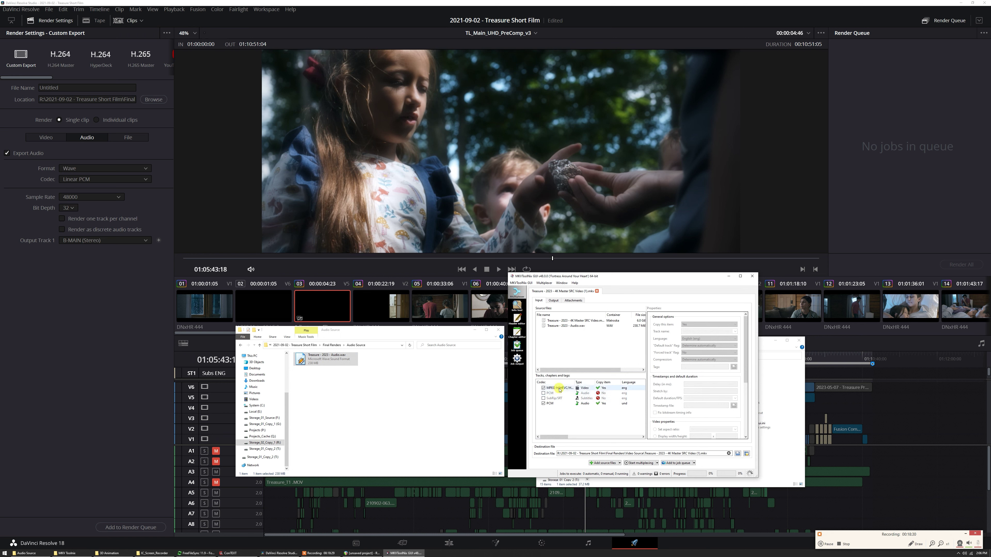
Step: Add the Treasure - 2023 - 4K - Eng Subs.srt file from the Subtitles folder as a new source in the current multiplex settings
left_click(324, 346)
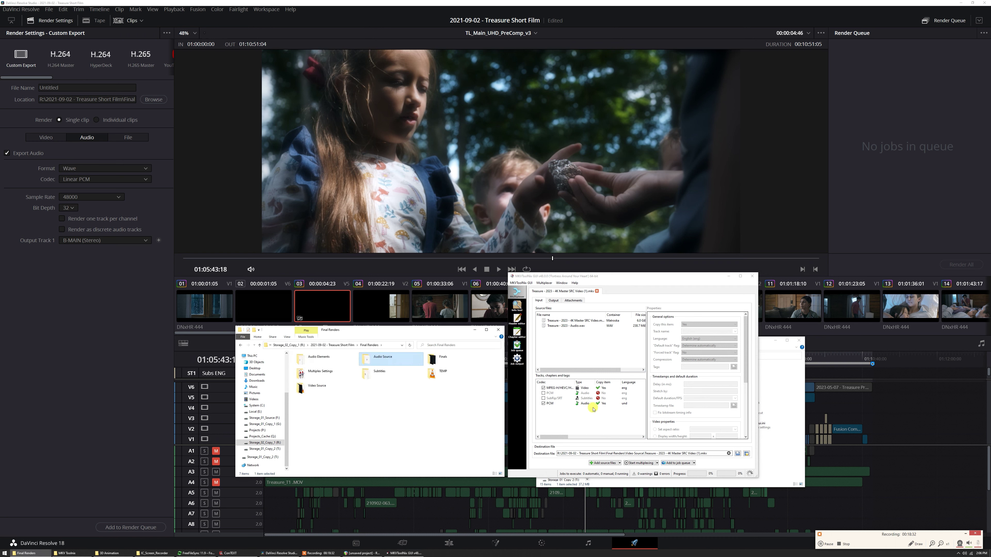
double_click(391, 371)
left_click_drag(391, 359, 654, 409)
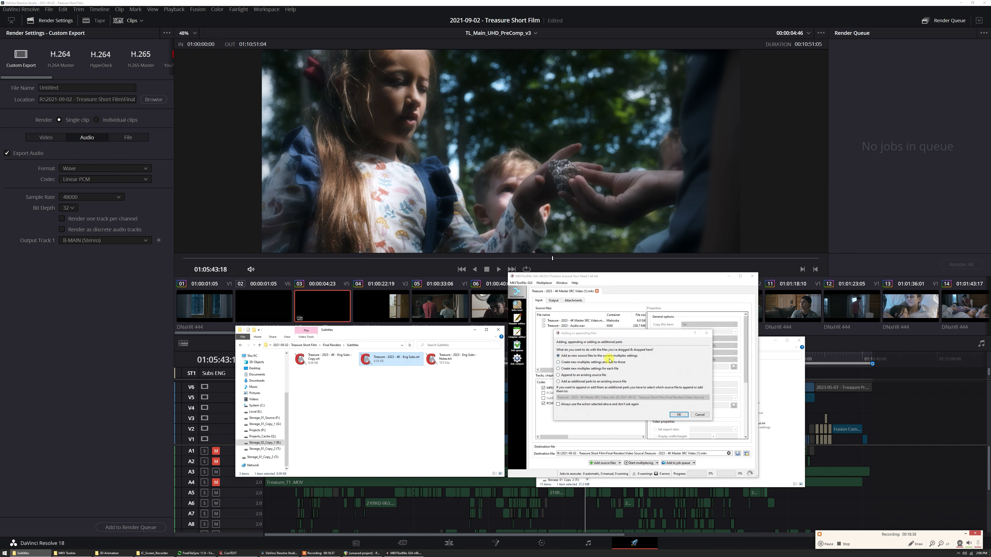
left_click(680, 415)
Step: Set the language of the new PCM audio track to English (eng)
left_click(562, 403)
left_click(701, 340)
left_click(698, 347)
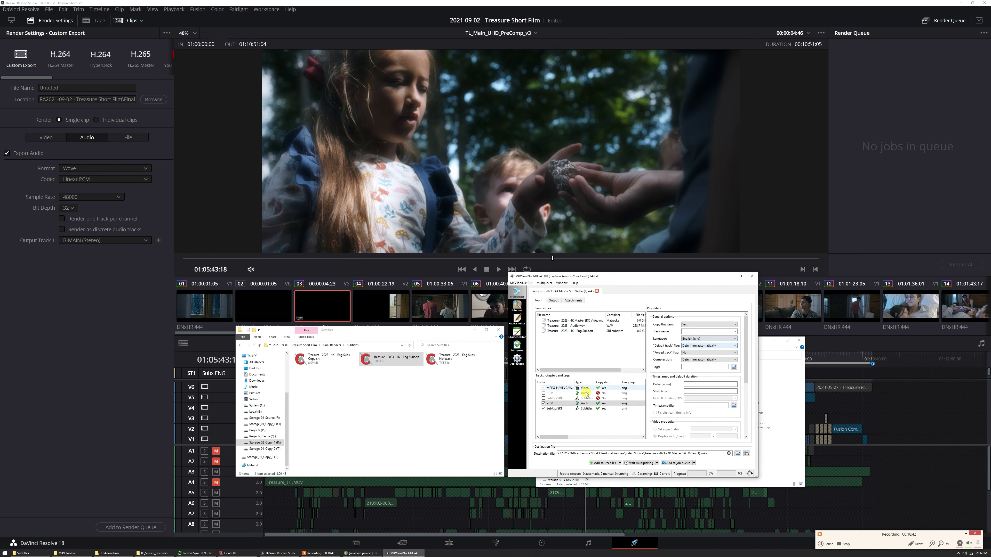
Step: Set the new SubRip subtitle track's language to English (eng), its default track flag to No and its delay to -1000 ms
left_click(580, 409)
left_click(703, 340)
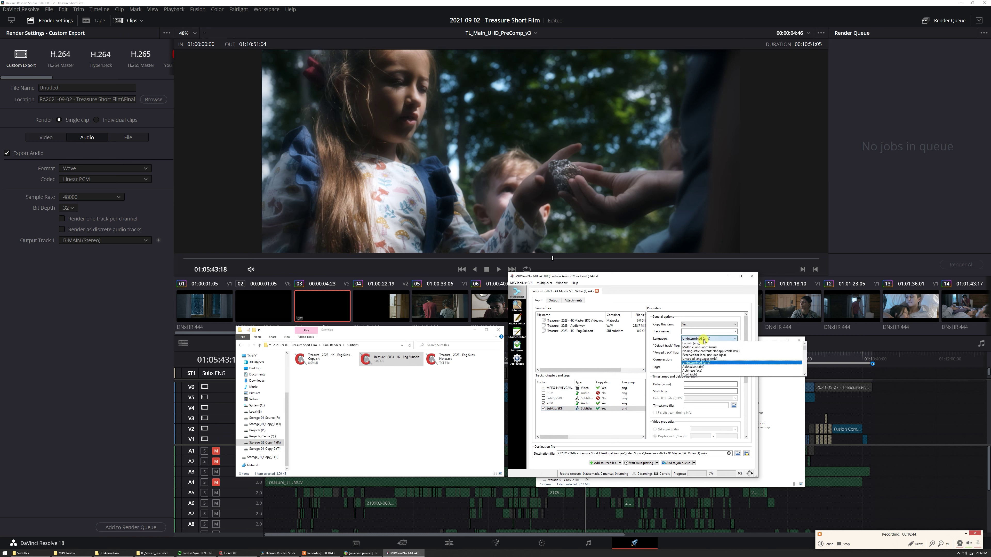
left_click(696, 343)
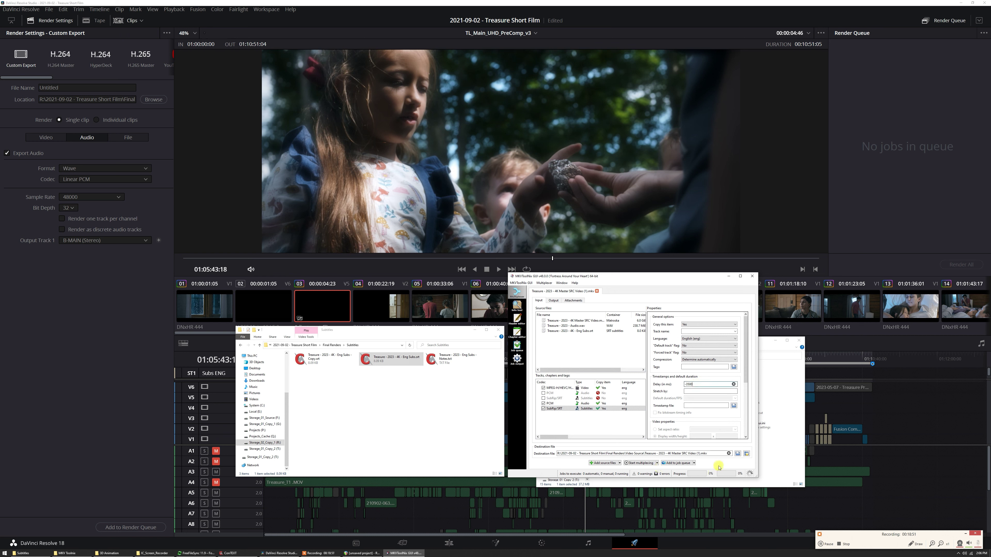
Step: Set the destination to the existing Treasure - 2023 - 4K TEST.mkv in the TEMP folder, accept replacing it, and start multiplexing
left_click(737, 454)
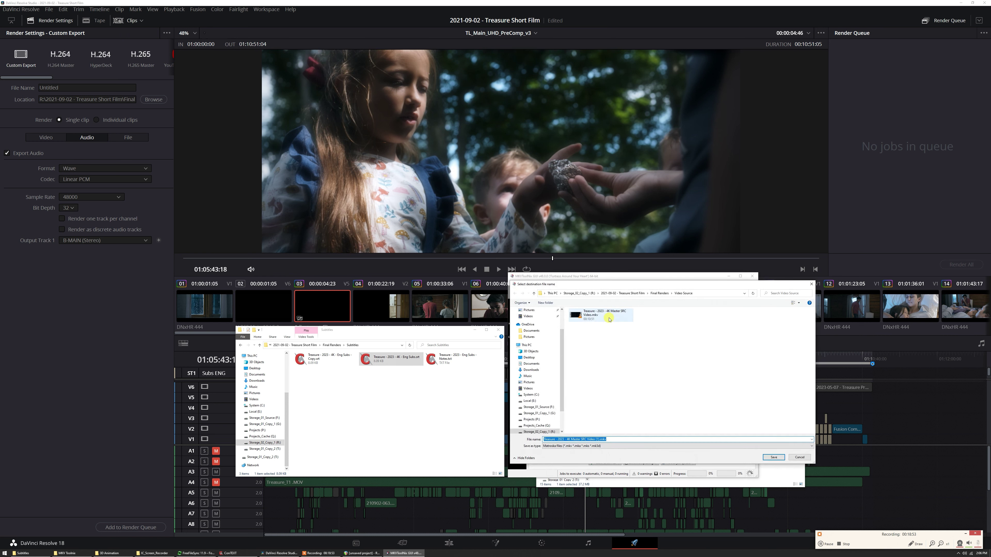
left_click(660, 293)
double_click(725, 330)
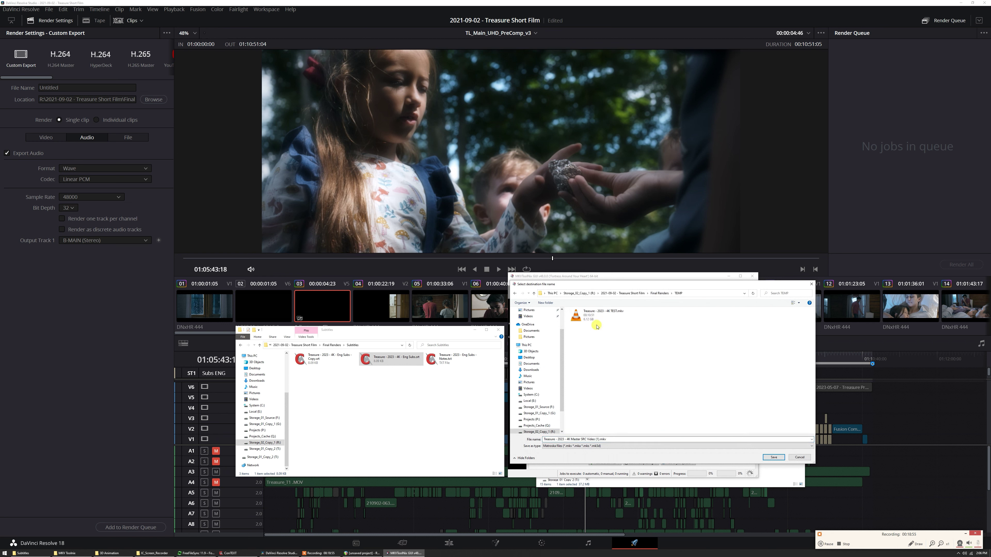
left_click(607, 323)
left_click(765, 458)
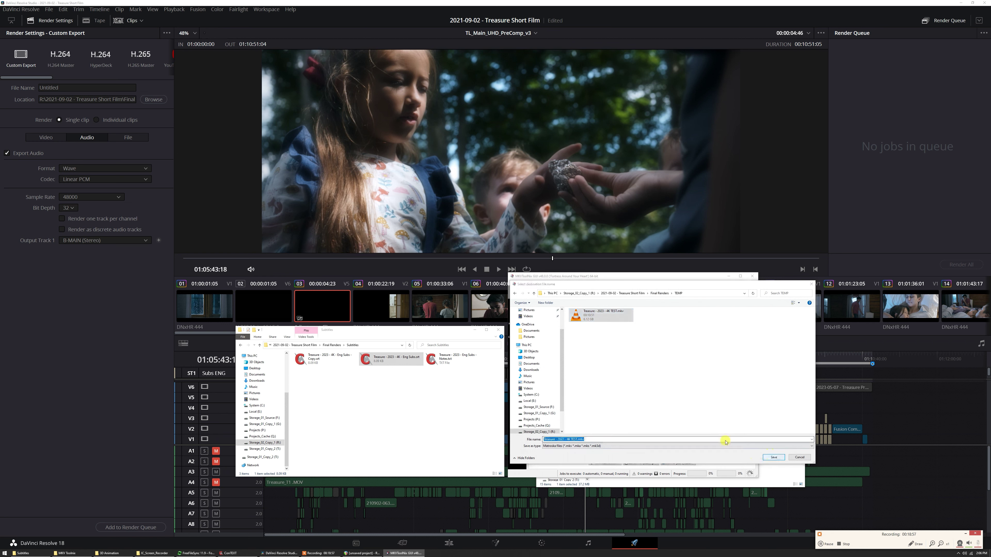
left_click(511, 279)
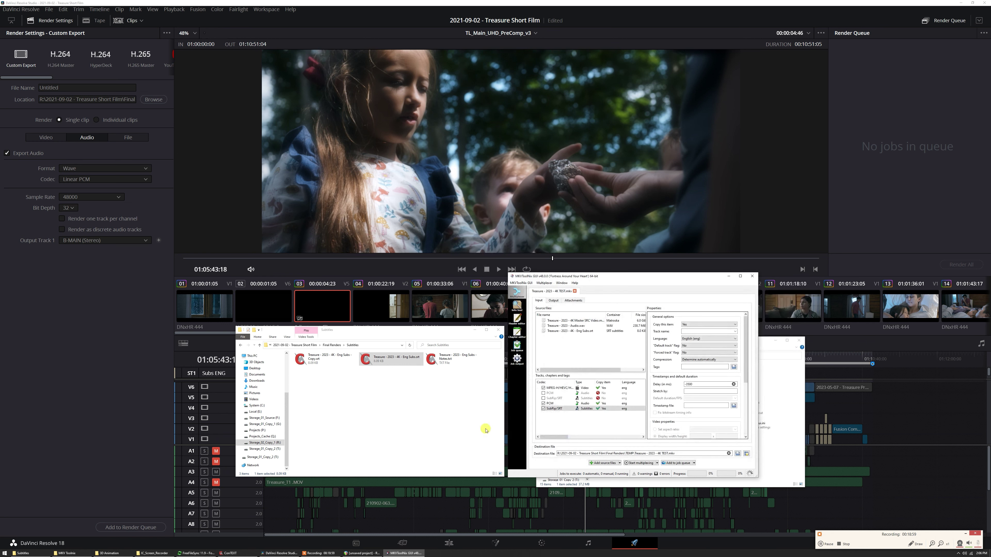
left_click(654, 463)
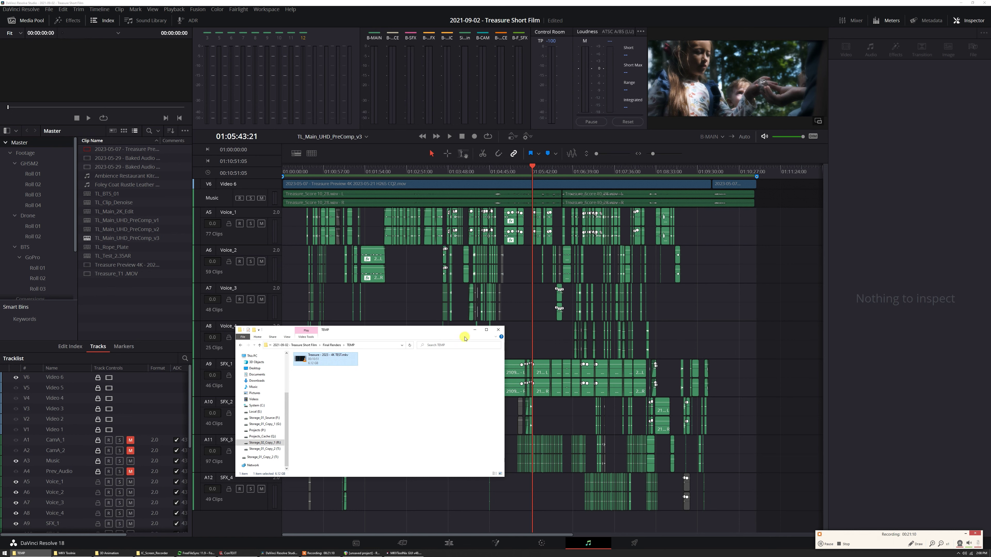
Step: Minimise the TEMP folder window, examine the Fairlight timeline around 01:05:43:21, and return to the Deliver page
left_click(474, 333)
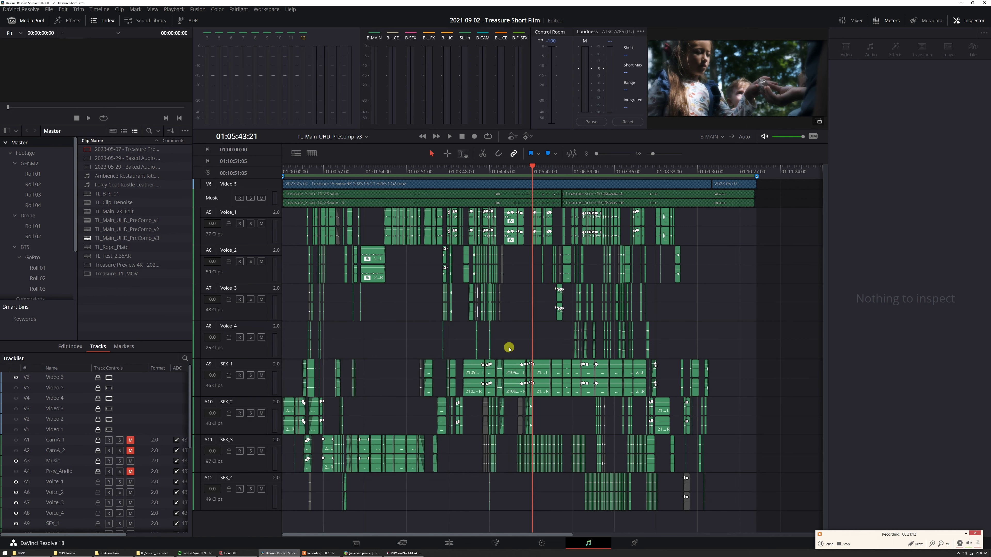
scroll(561, 356, "up", 2)
scroll(560, 356, "up", 3)
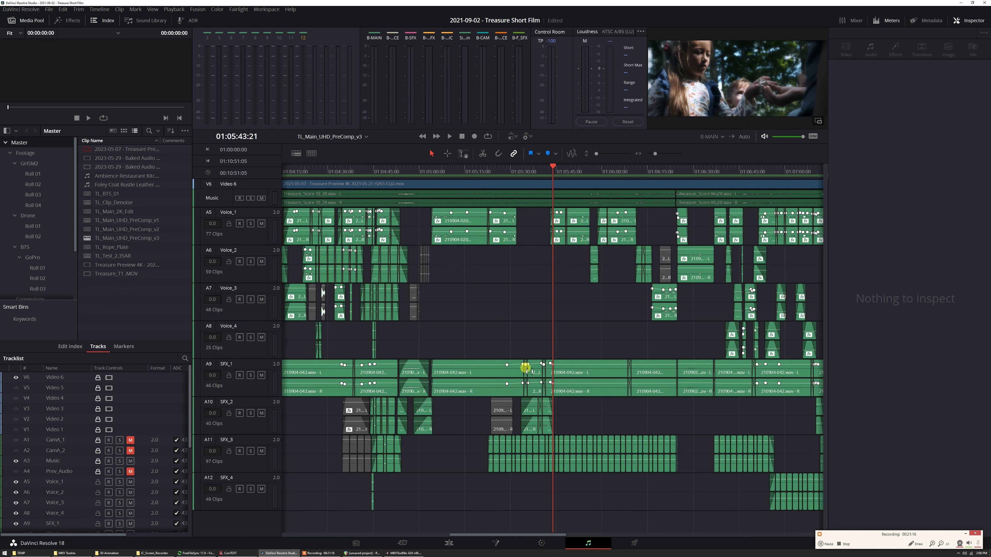
left_click(634, 542)
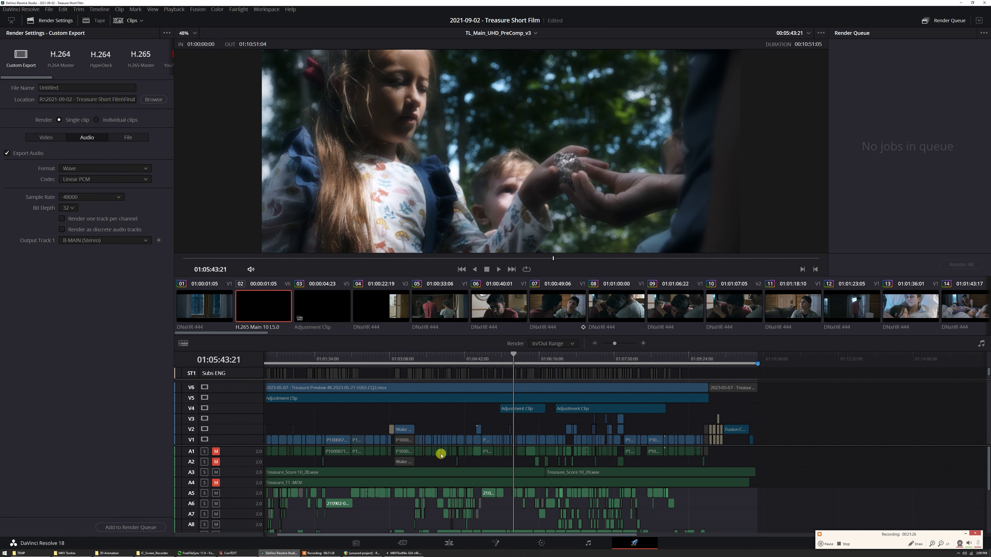
Step: Switch to MKVToolNix, save the multiplex settings over Temp.mtxcfg in the Multiplex Settings folder, and close MKVToolNix
key("alt+Tab")
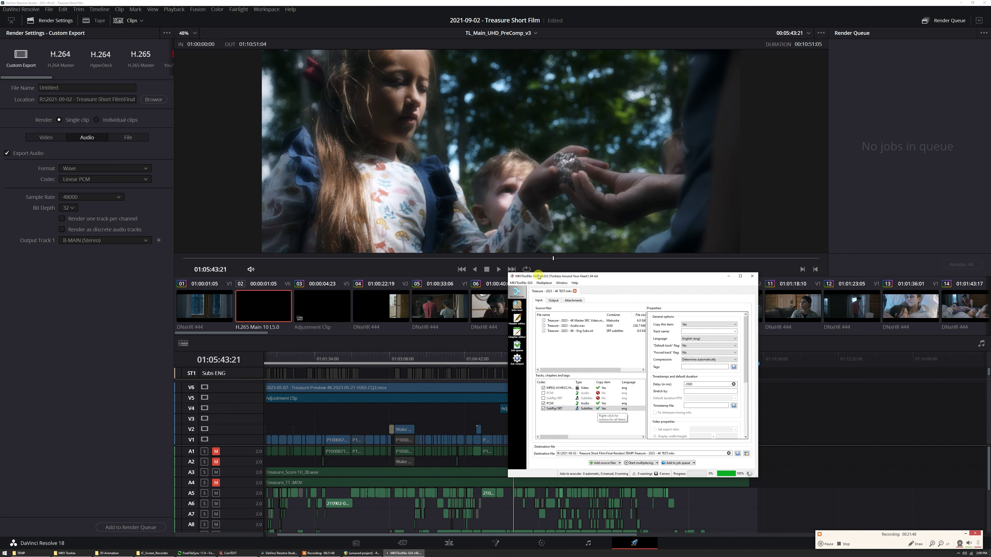
left_click(544, 282)
left_click(579, 428)
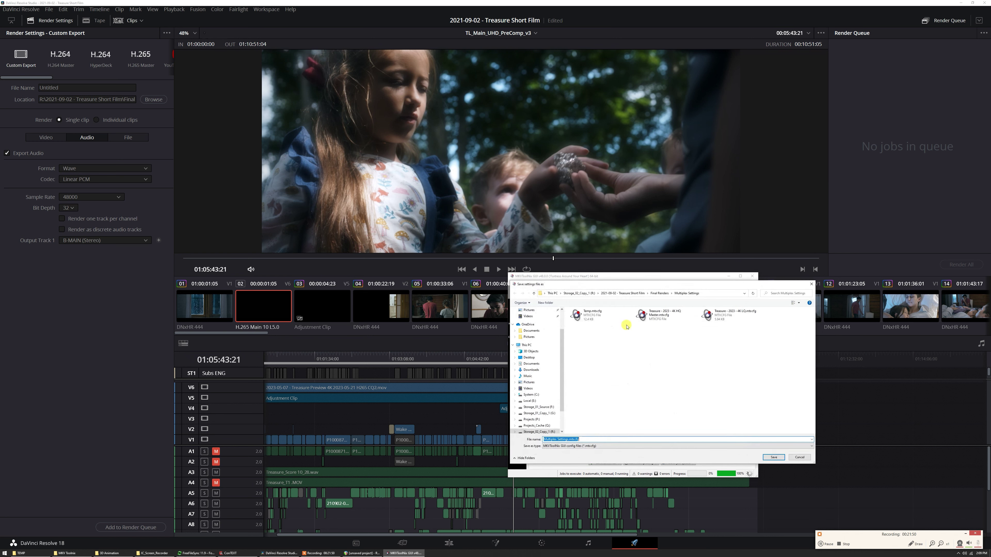
left_click(591, 315)
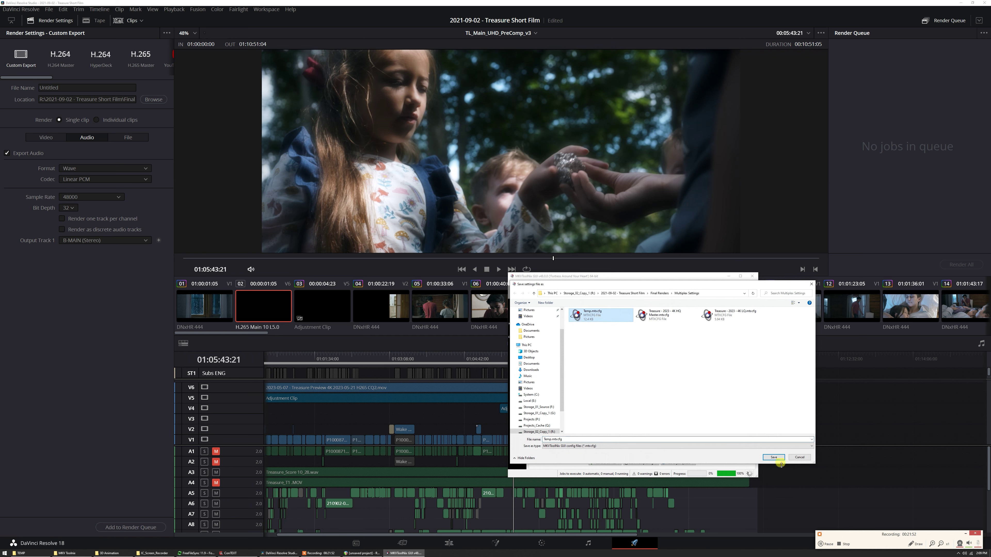
left_click(773, 457)
left_click(512, 279)
left_click(752, 275)
Step: Open the saved Temp.mtxcfg from the Multiplex Settings folder in File Explorer to load it into MKVToolNix
left_click(66, 553)
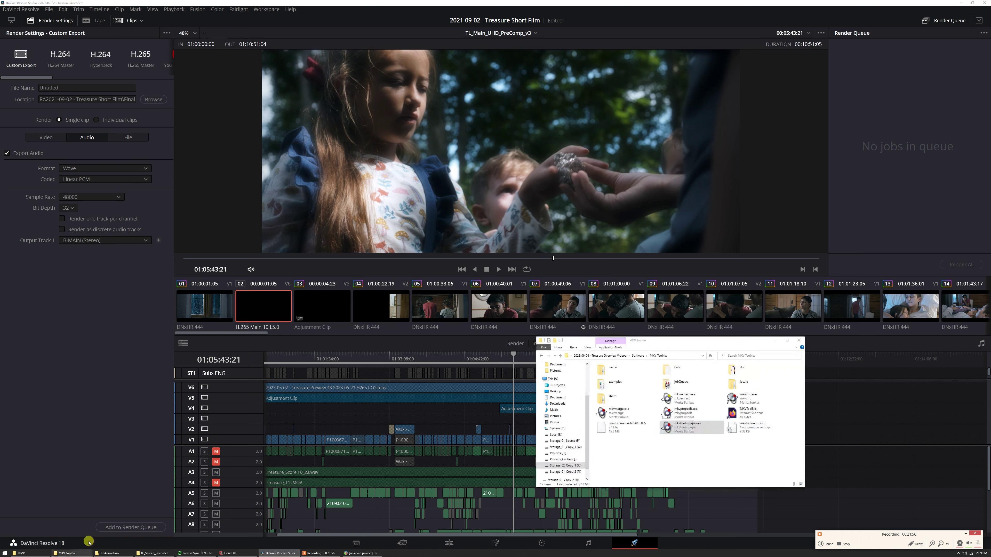
left_click(22, 553)
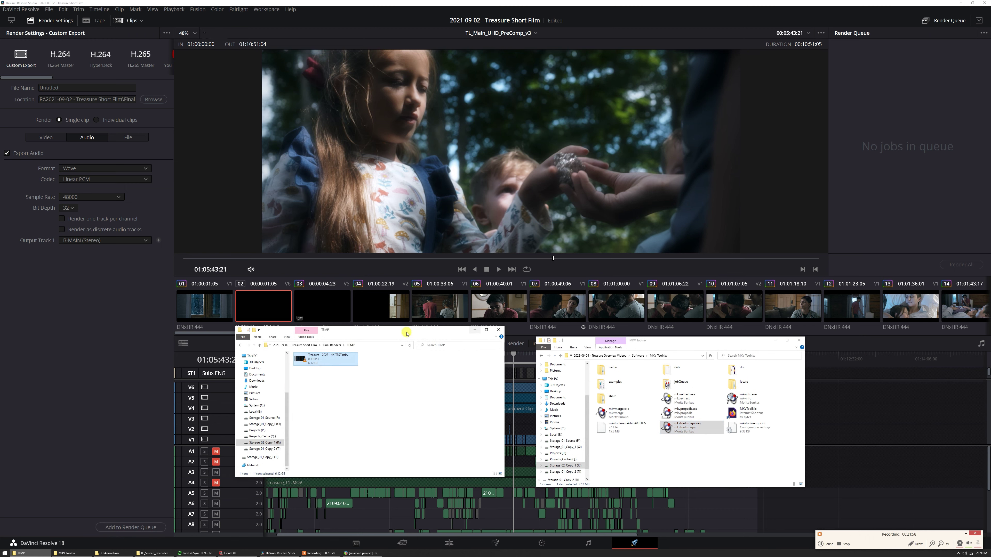
left_click(332, 345)
double_click(324, 374)
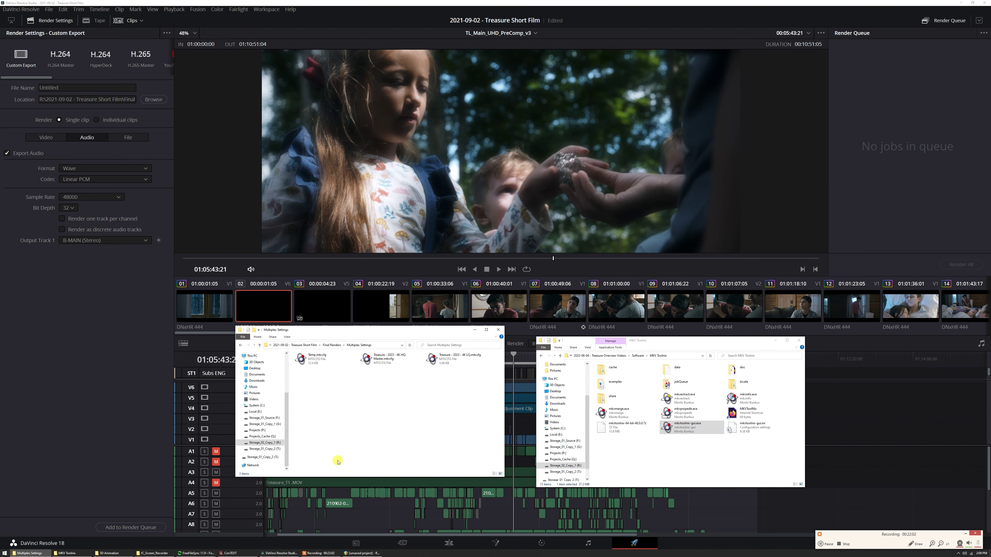
double_click(316, 363)
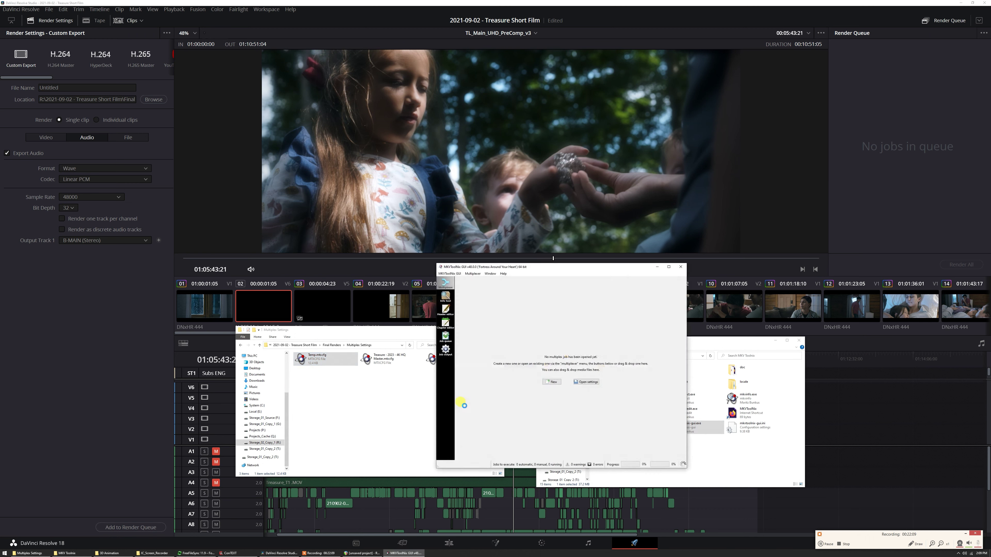
Step: Multiplex the reloaded settings over the existing TEST file, and close MKVToolNix
left_click(580, 453)
left_click(590, 378)
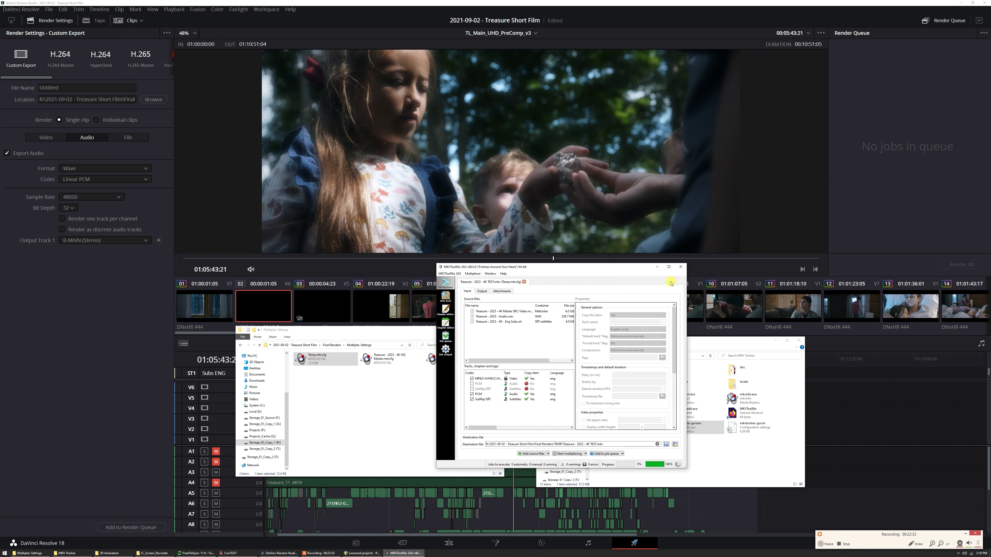
left_click(682, 268)
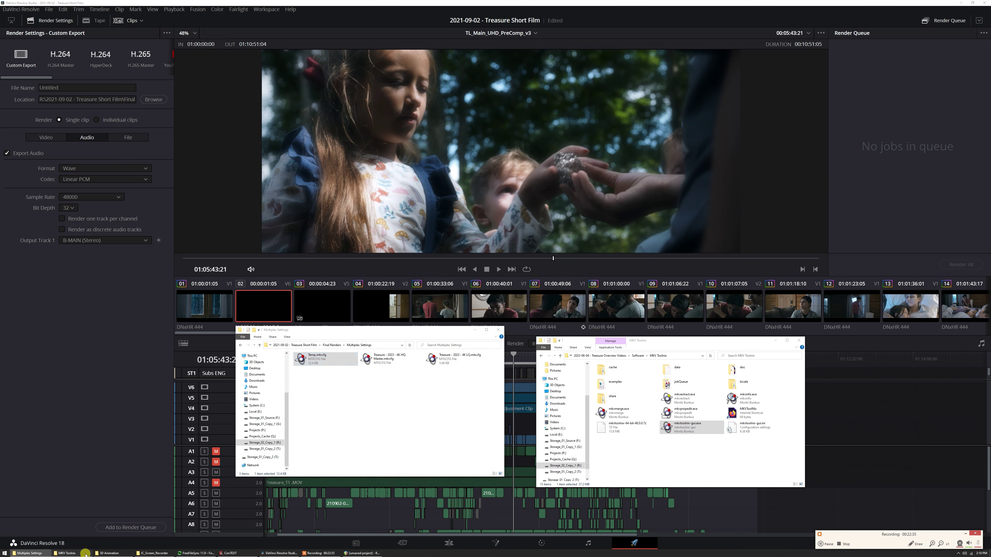